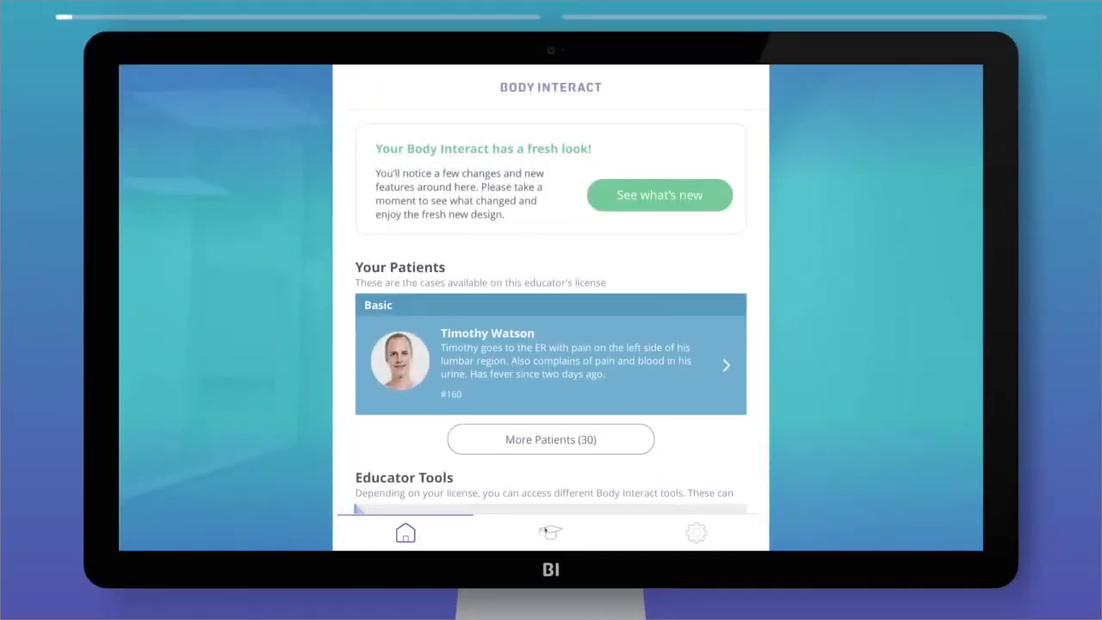
Look over the training sessions and settings pages, then return to the home screen.
{"action": "left_click", "coordinate": [550, 532]}
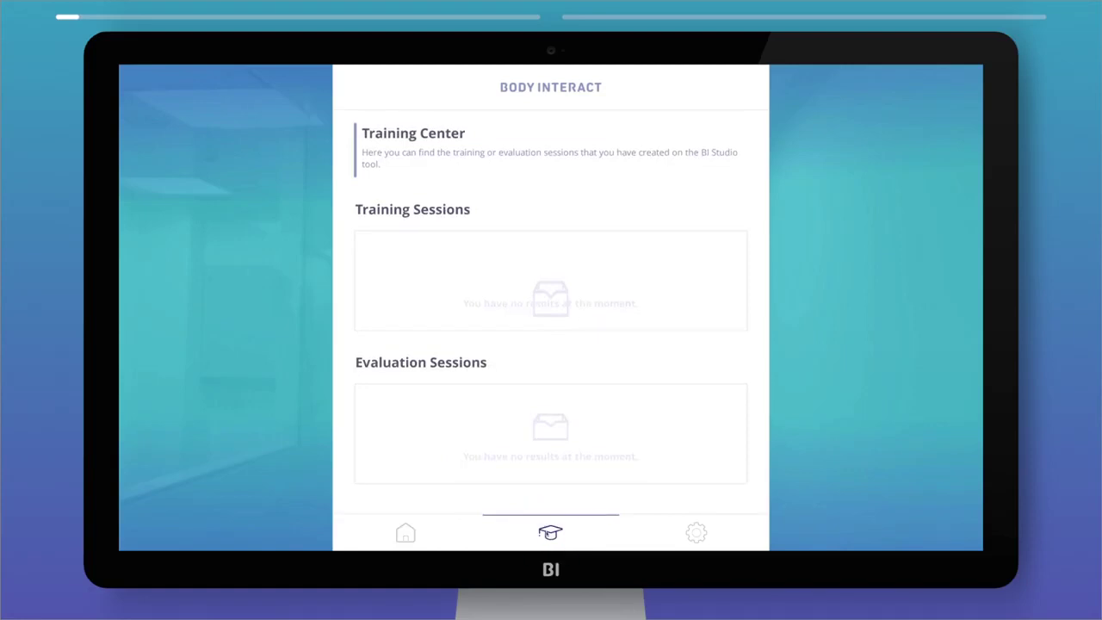
{"action": "left_click", "coordinate": [696, 531]}
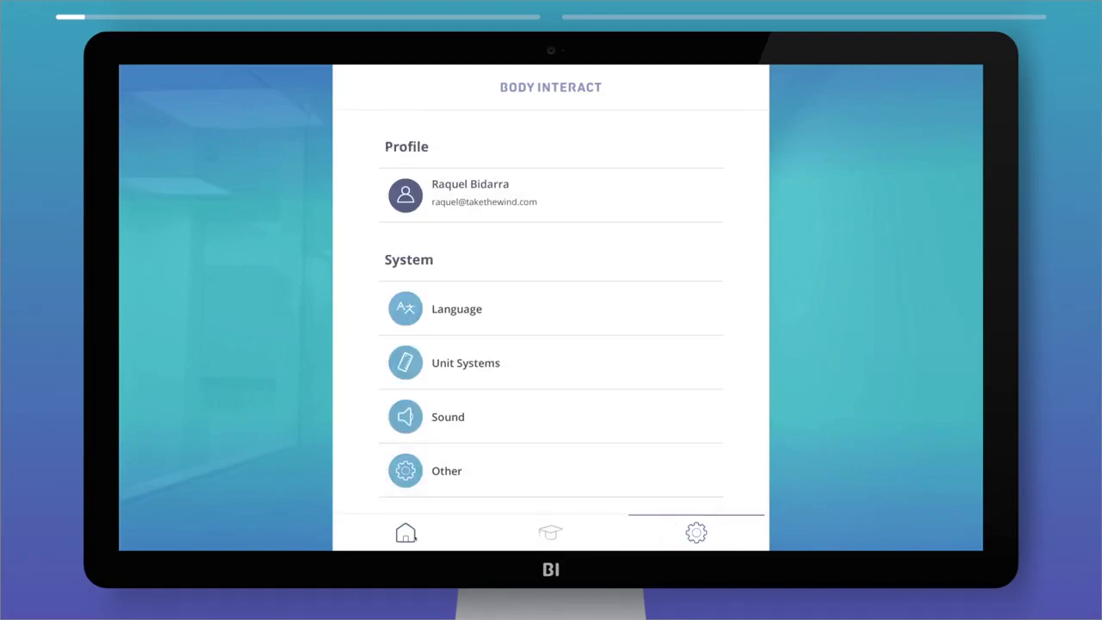
{"action": "left_click", "coordinate": [406, 533]}
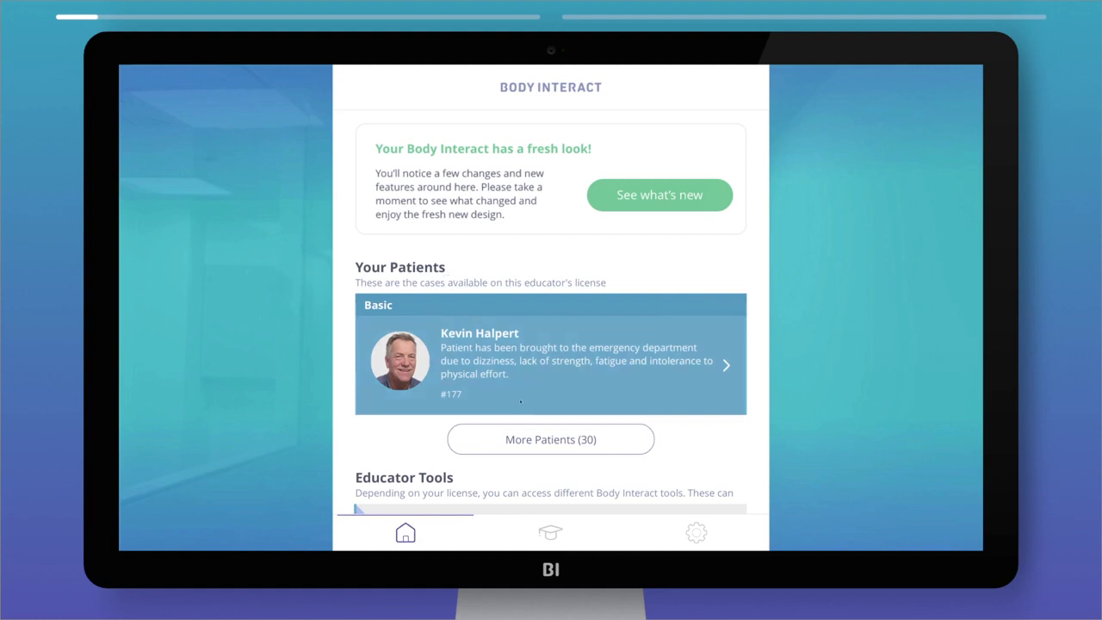
Pick intermediate case #1 (man collapsed in his office), adjust its time limit, and start it.
{"action": "left_click", "coordinate": [536, 441]}
{"action": "mouse_move", "coordinate": [760, 127]}
{"action": "left_mouse_down"}
{"action": "mouse_move", "coordinate": [755, 249]}
{"action": "mouse_move", "coordinate": [760, 128]}
{"action": "left_mouse_up"}
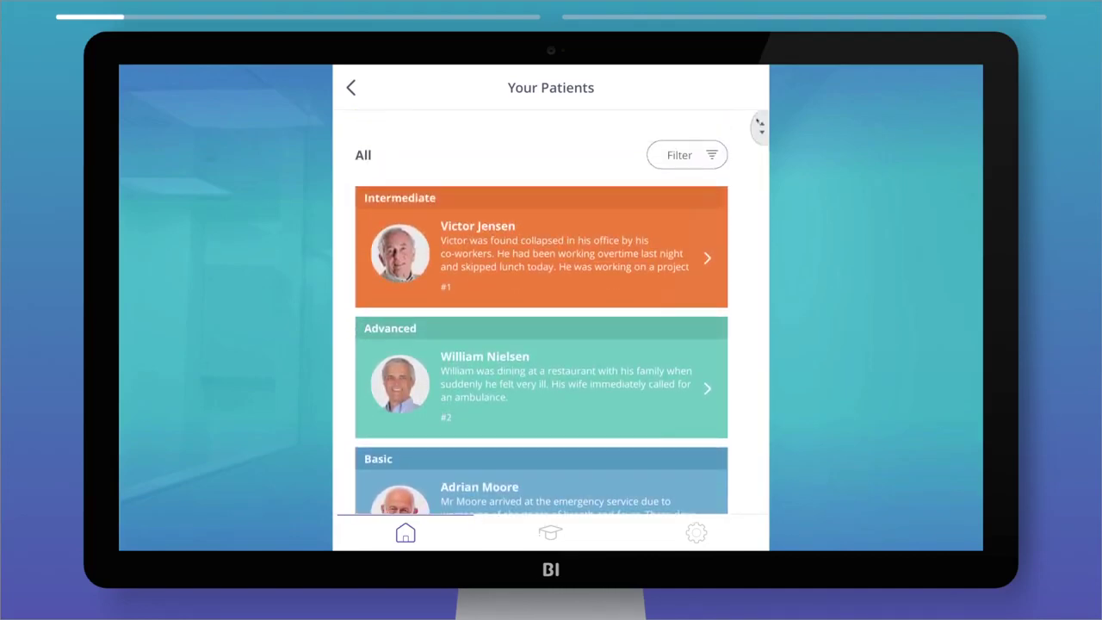
{"action": "left_click", "coordinate": [706, 256]}
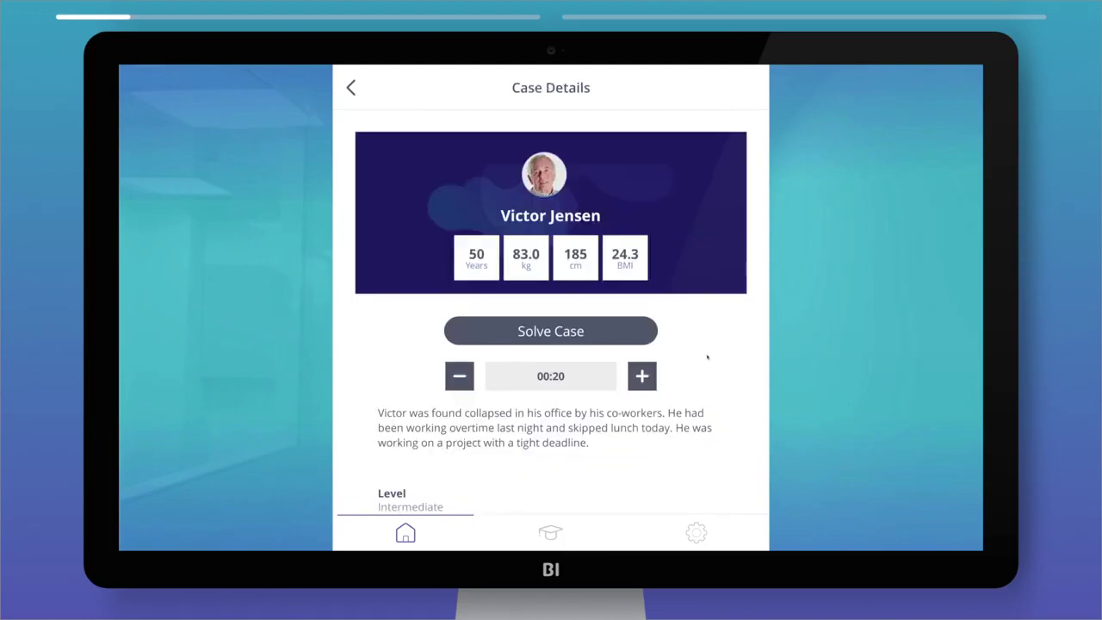
{"action": "left_click", "coordinate": [643, 376]}
{"action": "left_click", "coordinate": [459, 376]}
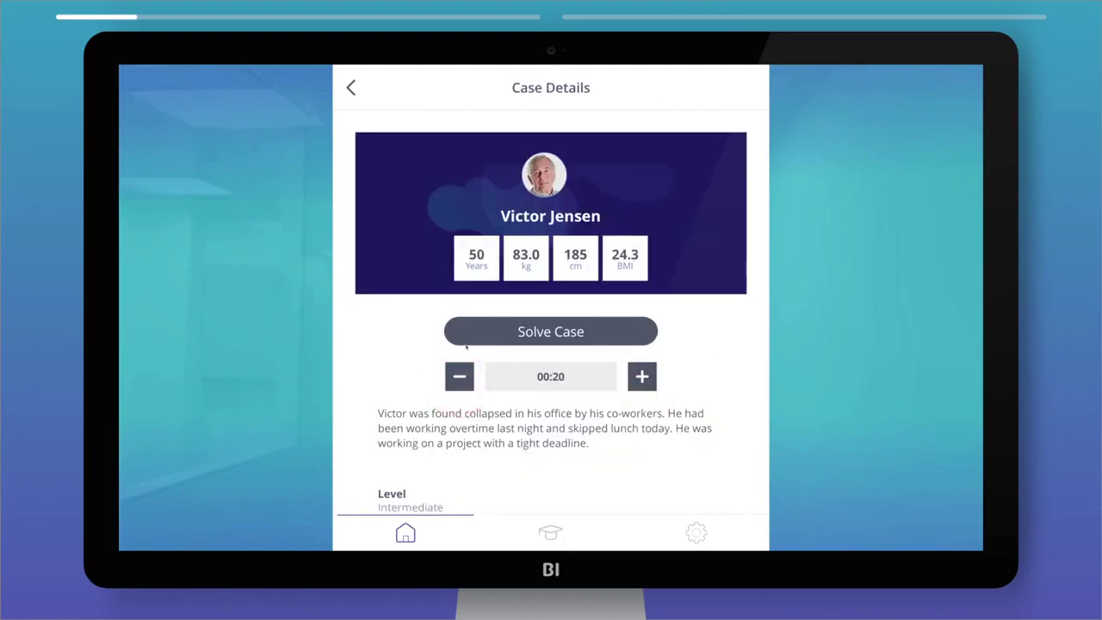
{"action": "left_click", "coordinate": [487, 332]}
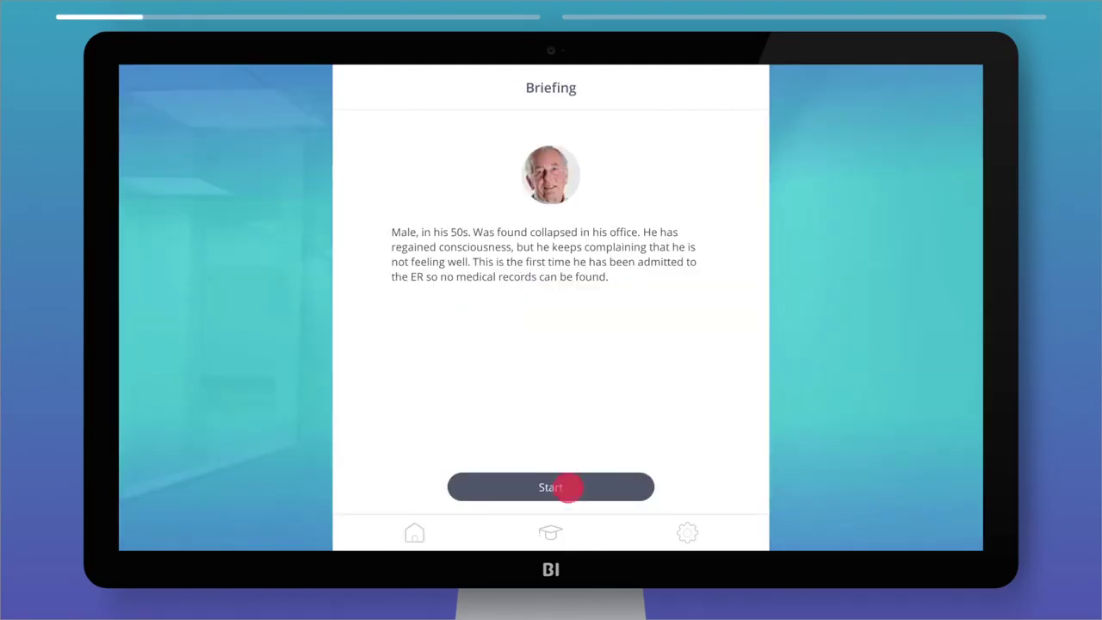
{"action": "left_click", "coordinate": [569, 488]}
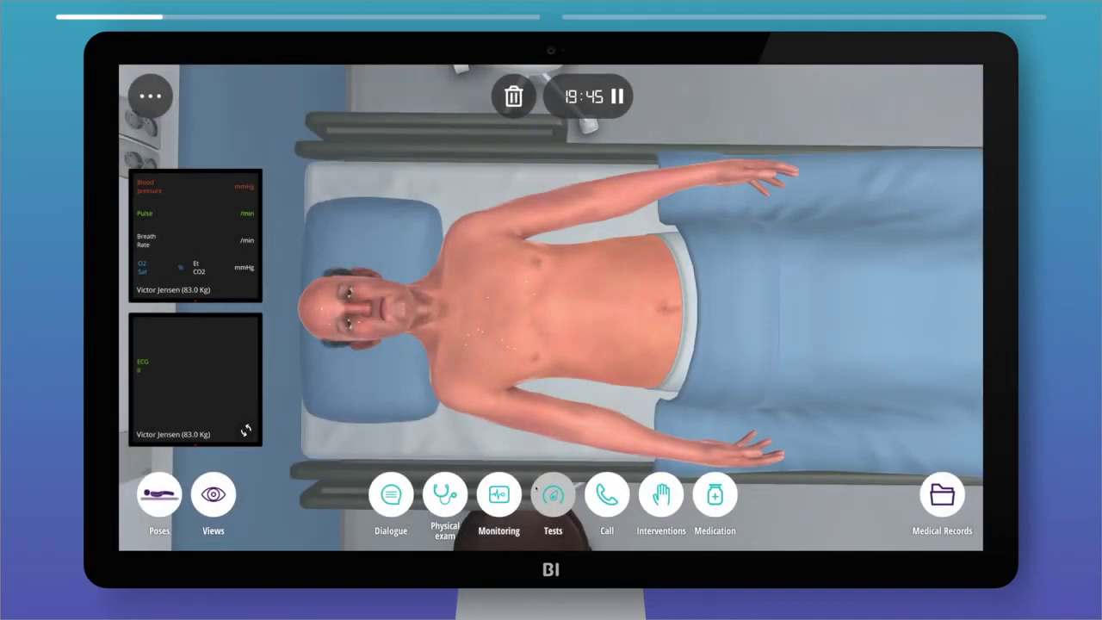
{"action": "left_click", "coordinate": [216, 495]}
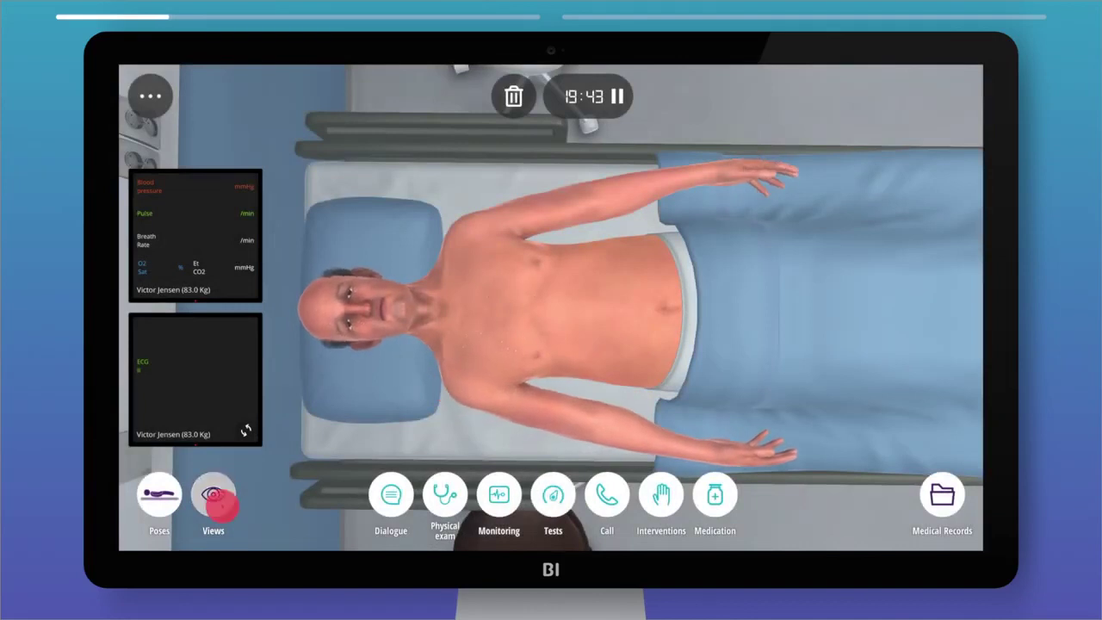
{"action": "mouse_move", "coordinate": [251, 441]}
{"action": "left_mouse_down"}
{"action": "mouse_move", "coordinate": [266, 443]}
{"action": "mouse_move", "coordinate": [250, 442]}
{"action": "left_mouse_up"}
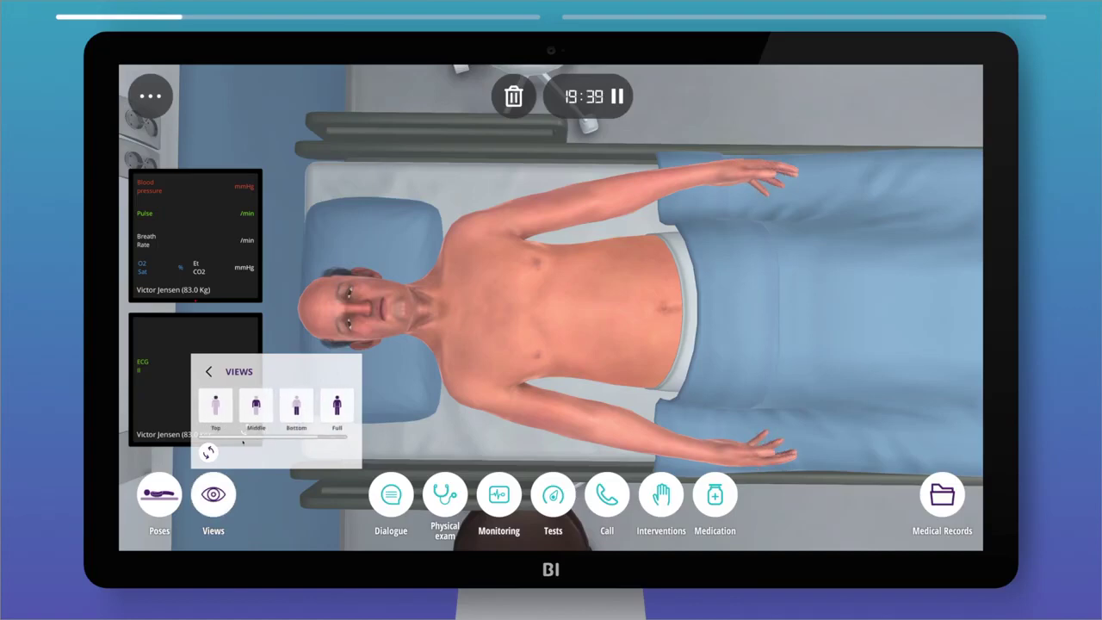
{"action": "left_click", "coordinate": [217, 408]}
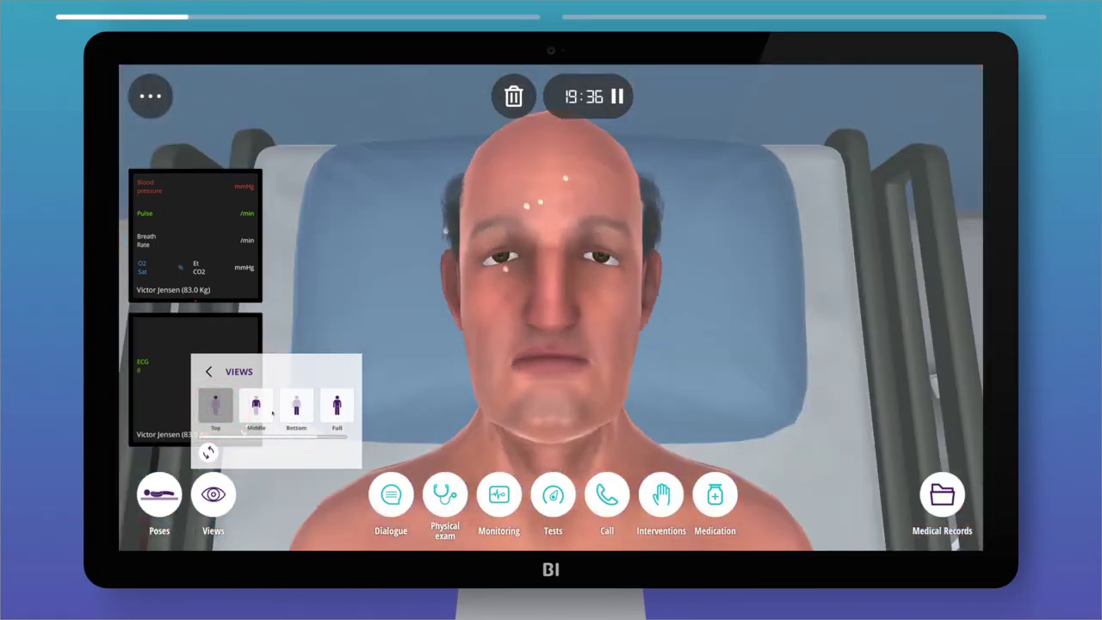
{"action": "left_click", "coordinate": [336, 409]}
{"action": "left_click", "coordinate": [296, 481]}
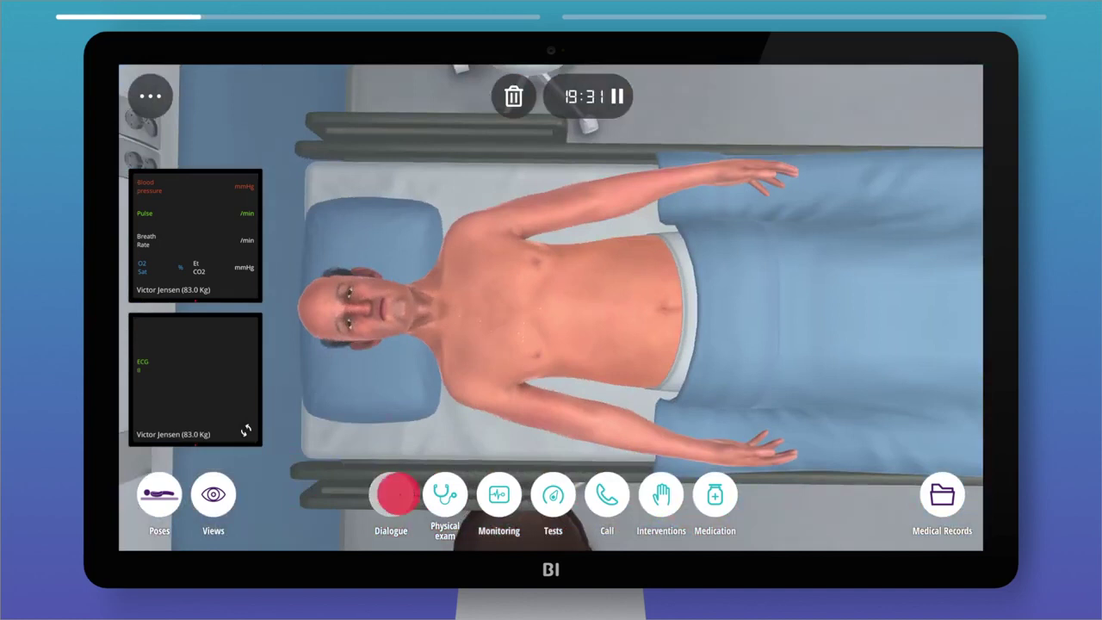
Ask the patient 'How are you feeling right now?' and get the reply 'I'm feeling weak.'.
{"action": "left_click", "coordinate": [398, 493]}
{"action": "left_click", "coordinate": [551, 180]}
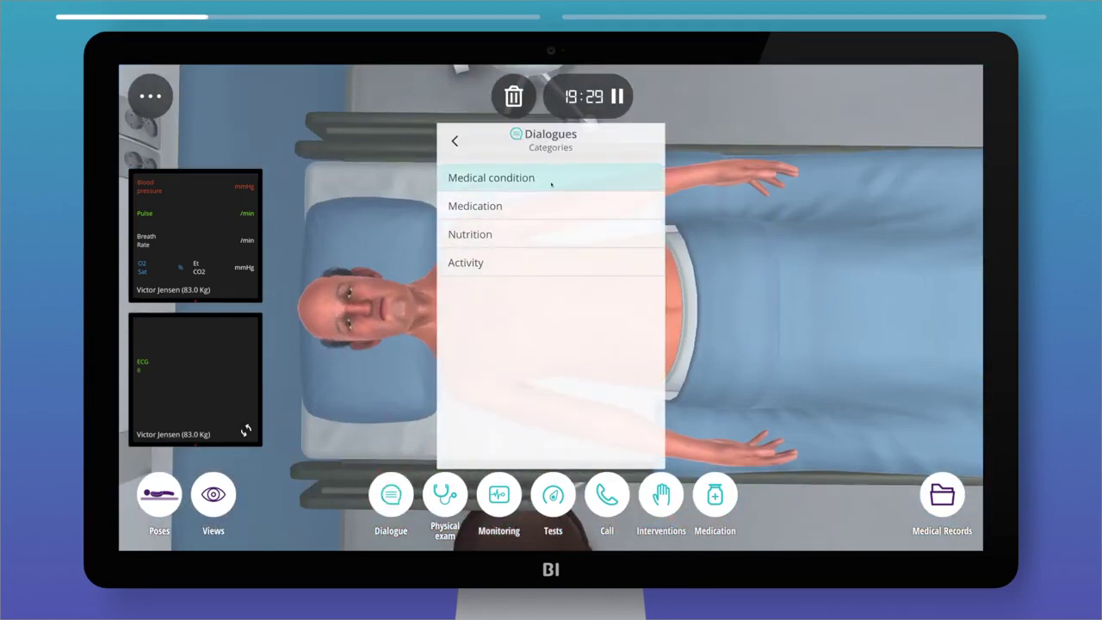
{"action": "left_click", "coordinate": [549, 188]}
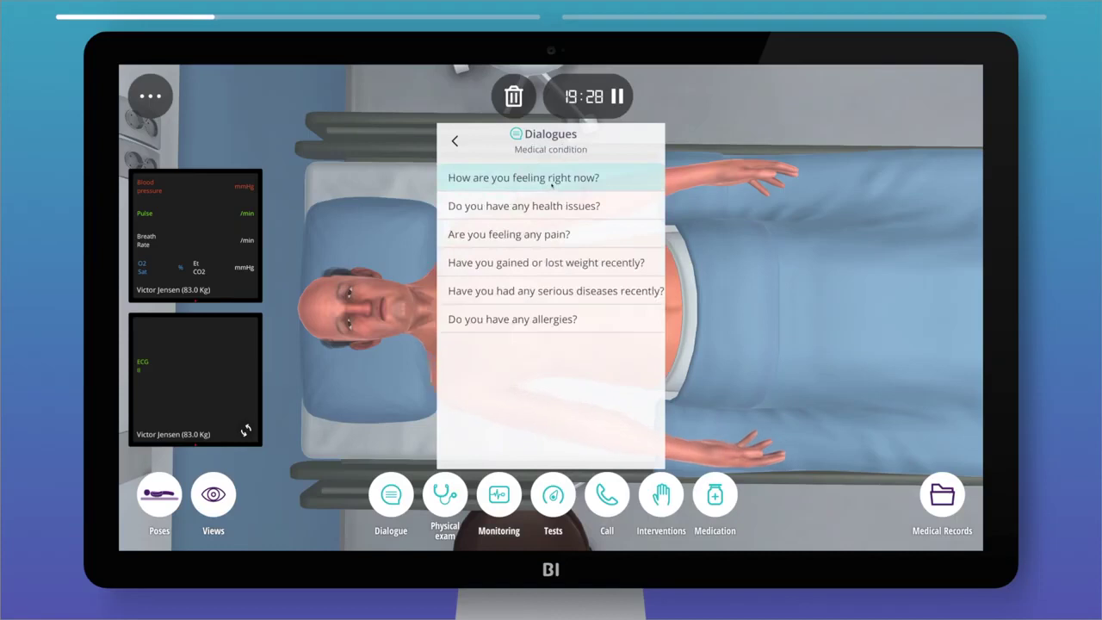
{"action": "left_click", "coordinate": [551, 189]}
{"action": "left_click", "coordinate": [689, 221]}
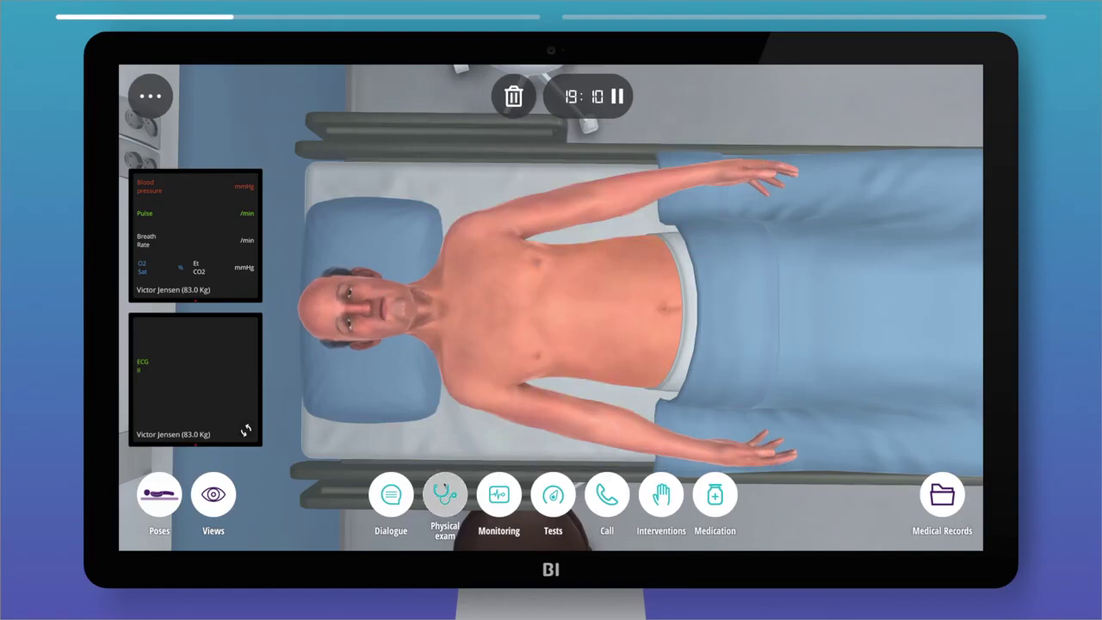
Observe the patient's airway and auscultate his lungs.
{"action": "left_click", "coordinate": [444, 489]}
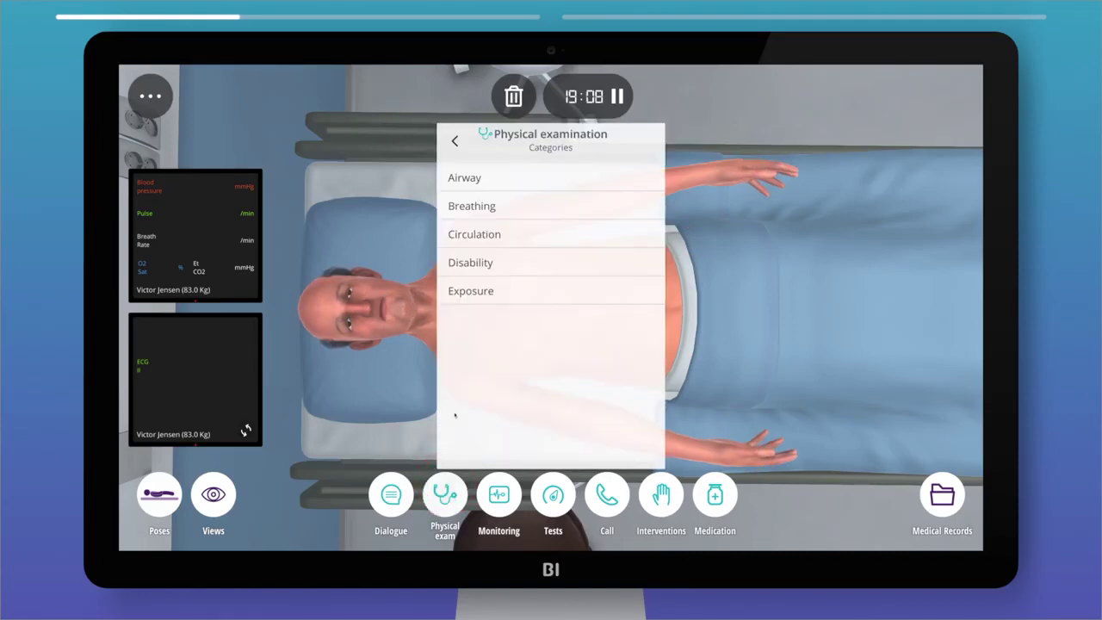
{"action": "left_click", "coordinate": [457, 181]}
{"action": "left_click", "coordinate": [458, 178]}
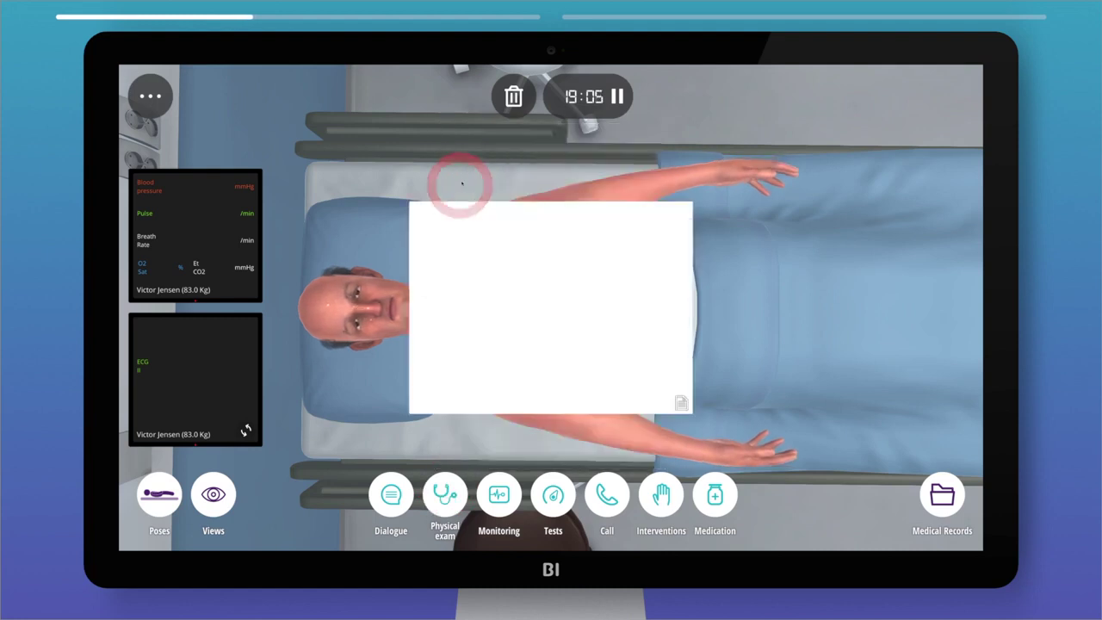
{"action": "left_click", "coordinate": [445, 494]}
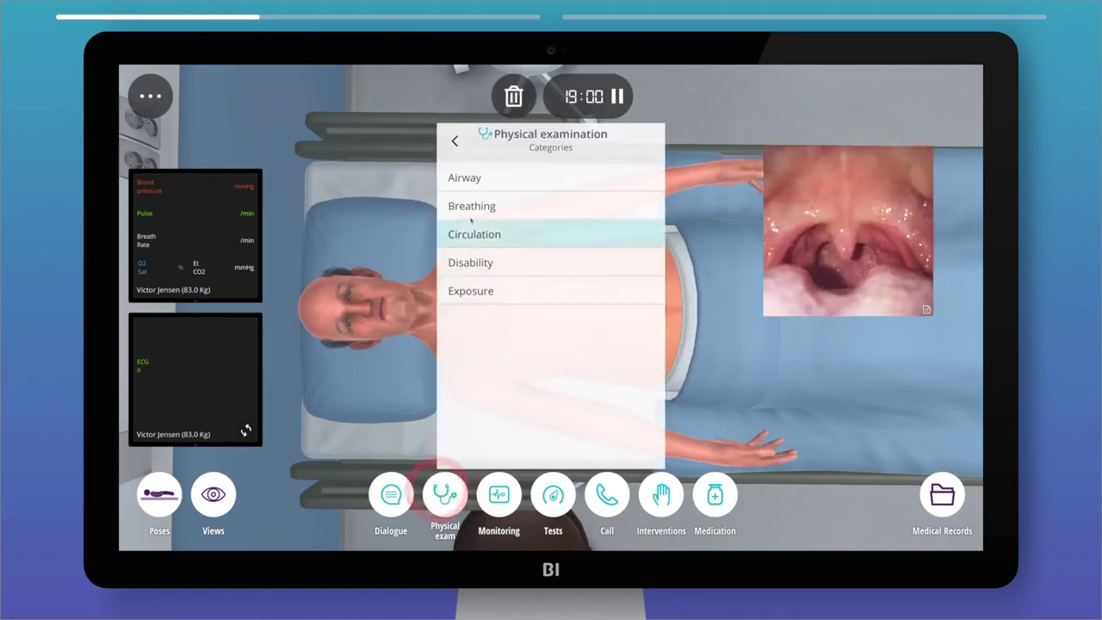
{"action": "left_click", "coordinate": [474, 207]}
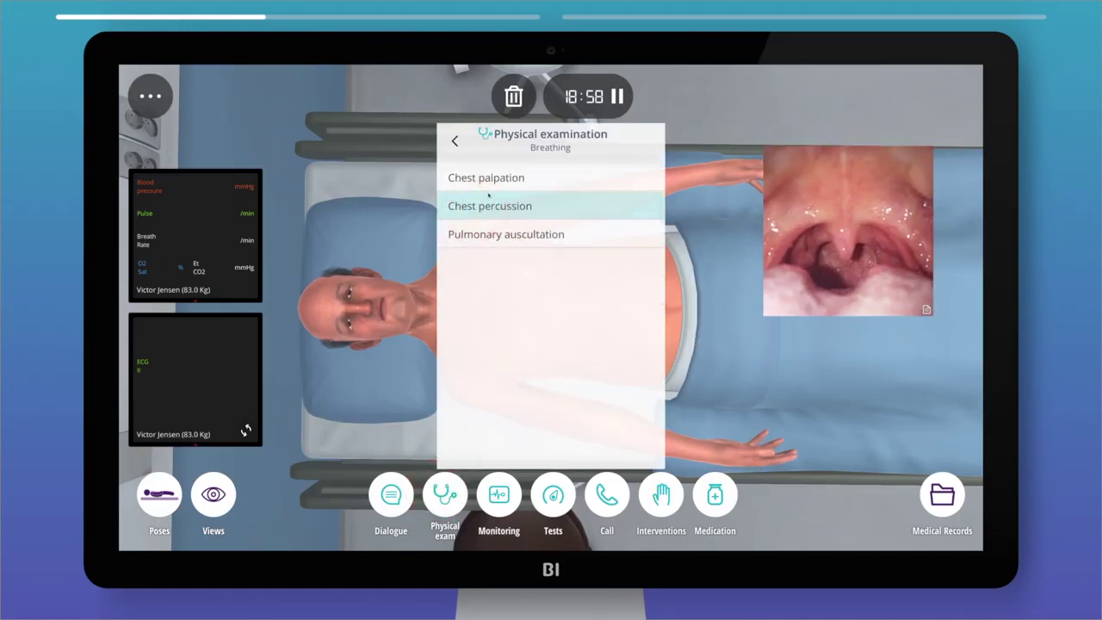
{"action": "left_click", "coordinate": [480, 234]}
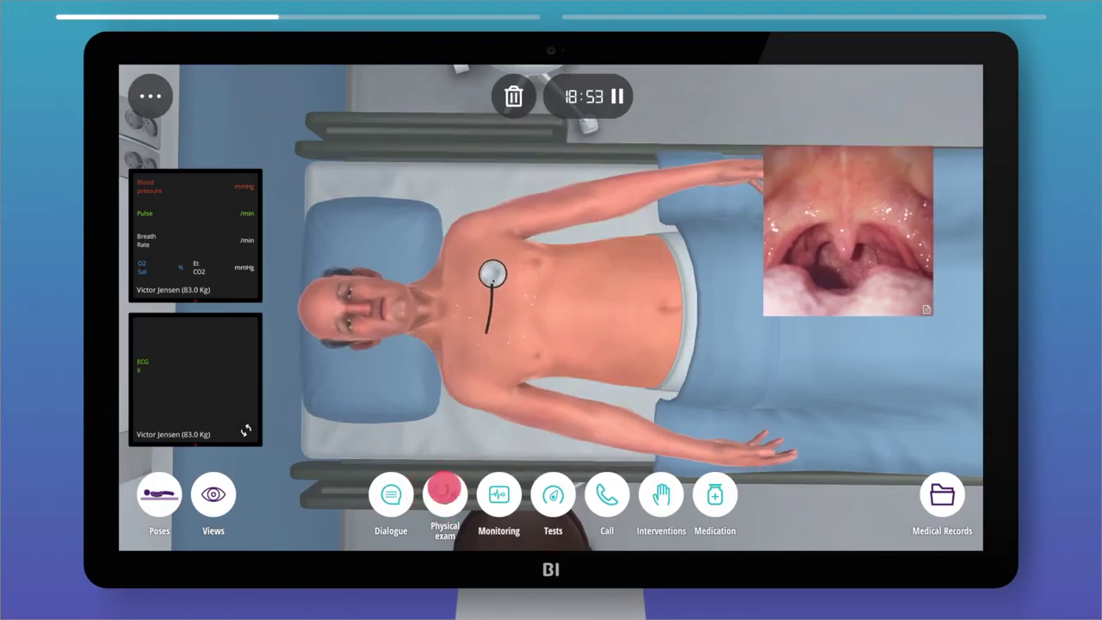
Check the pupil light reflex and switch the camera to the head view.
{"action": "left_click", "coordinate": [444, 489]}
{"action": "left_click", "coordinate": [482, 262]}
{"action": "left_click", "coordinate": [497, 214]}
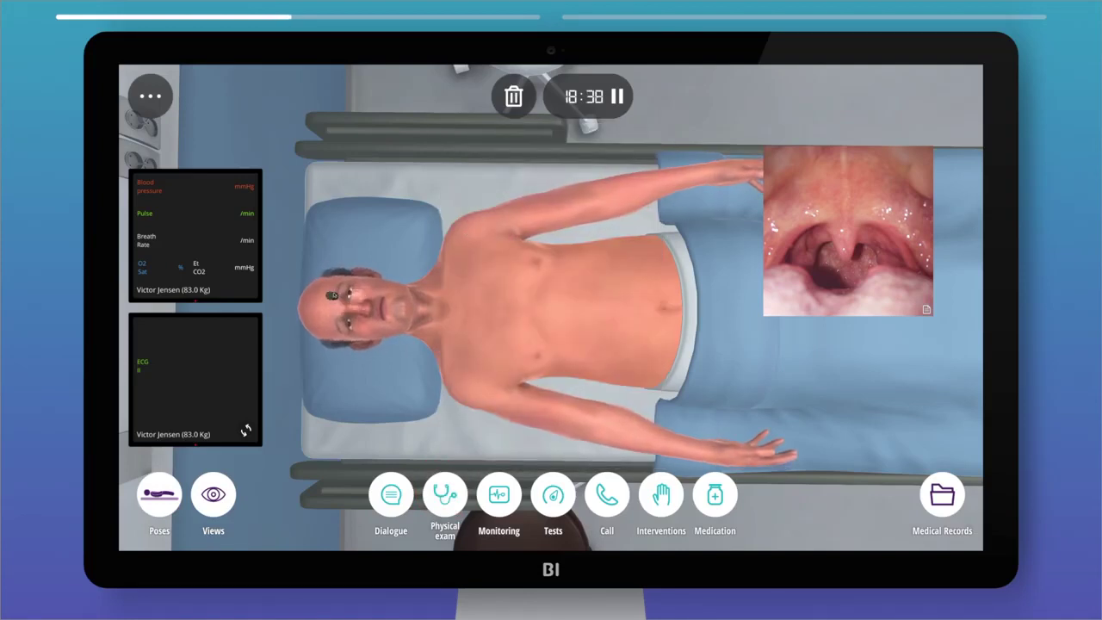
{"action": "left_click", "coordinate": [213, 494]}
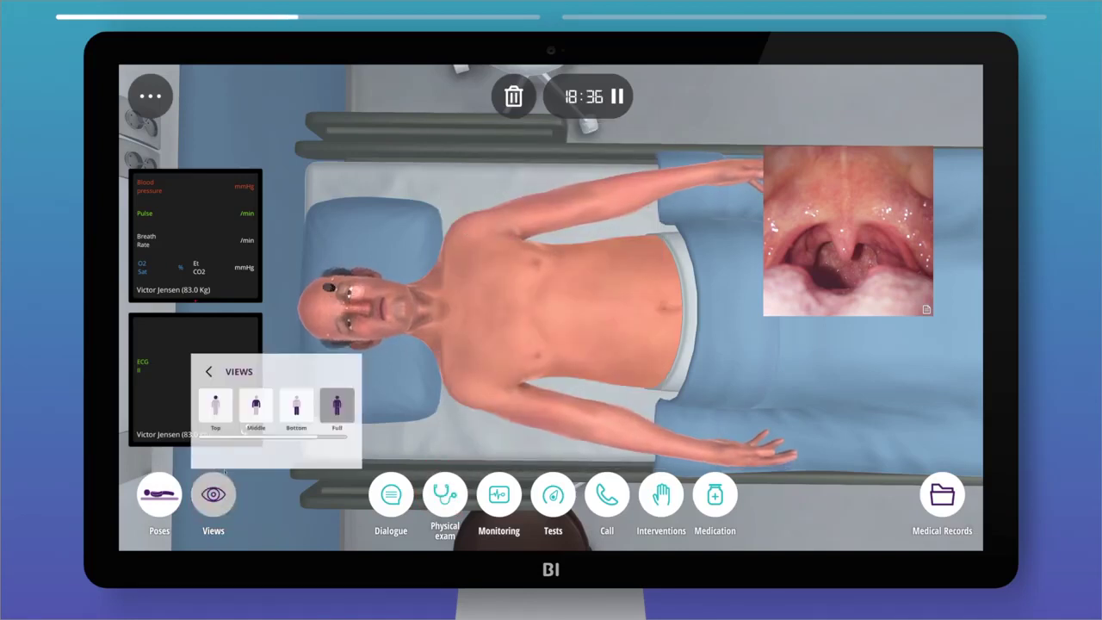
{"action": "left_click", "coordinate": [211, 404]}
Return to the full-body view and turn on blood pressure, heart rate, respiratory rate, SpO2 and ECG monitoring.
{"action": "left_click", "coordinate": [213, 494]}
{"action": "left_click", "coordinate": [335, 403]}
{"action": "left_click", "coordinate": [499, 495]}
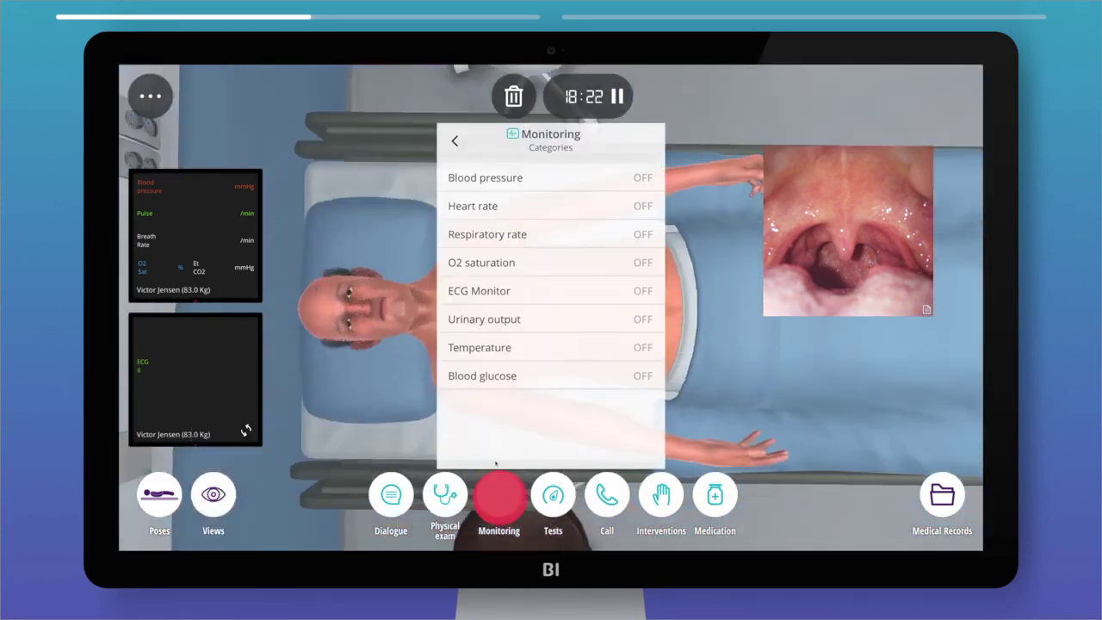
{"action": "left_click", "coordinate": [569, 181]}
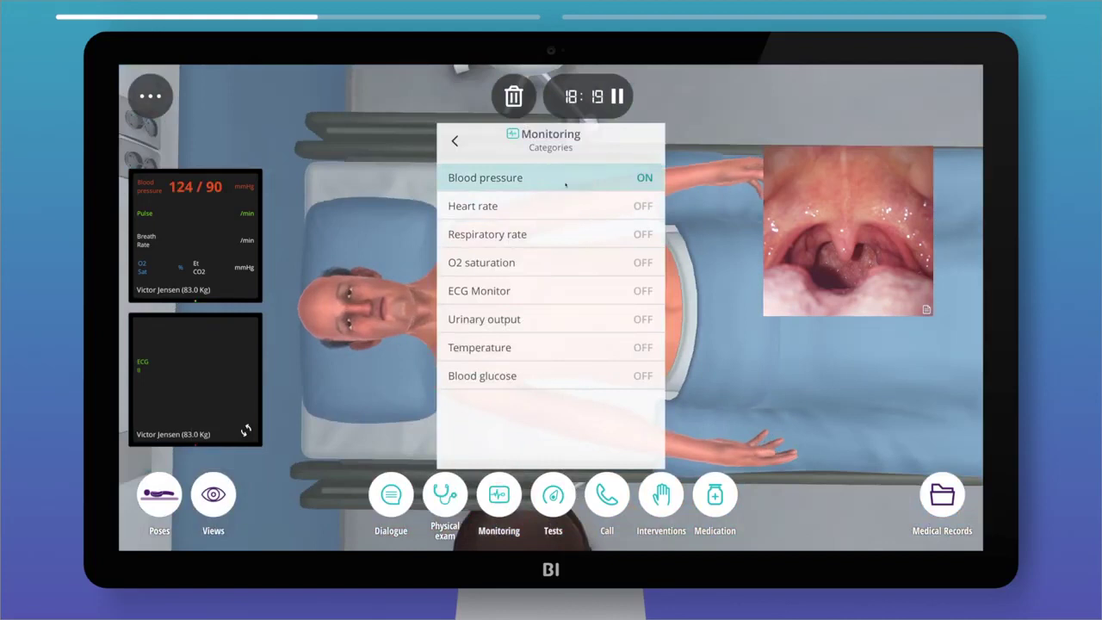
{"action": "left_click", "coordinate": [569, 206]}
{"action": "left_click", "coordinate": [564, 229]}
{"action": "left_click", "coordinate": [567, 260]}
{"action": "left_click", "coordinate": [563, 284]}
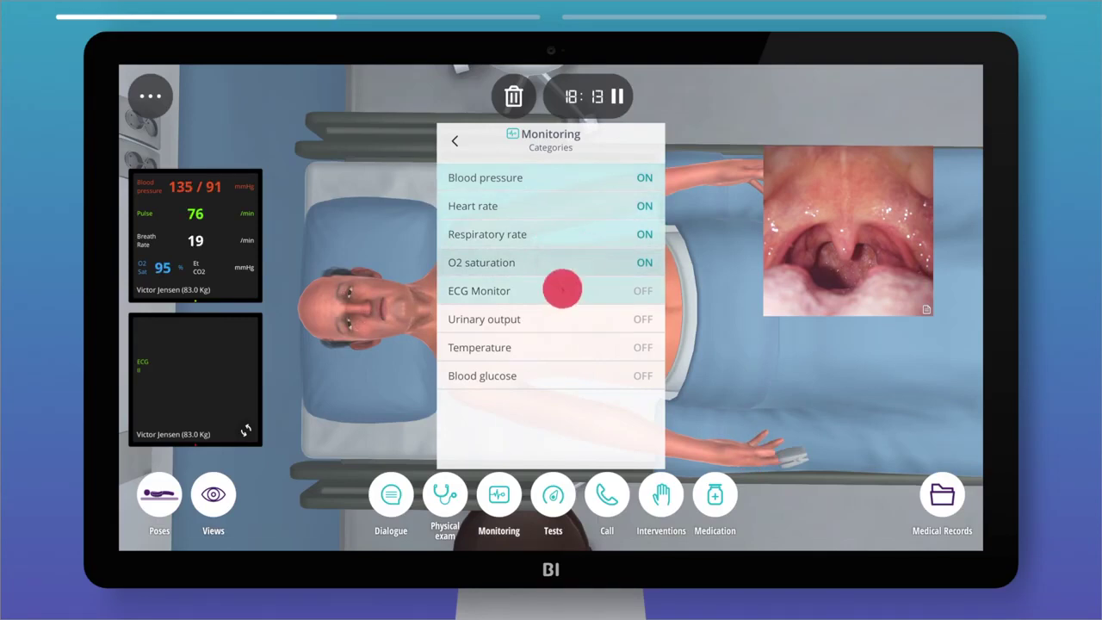
{"action": "left_click", "coordinate": [712, 323]}
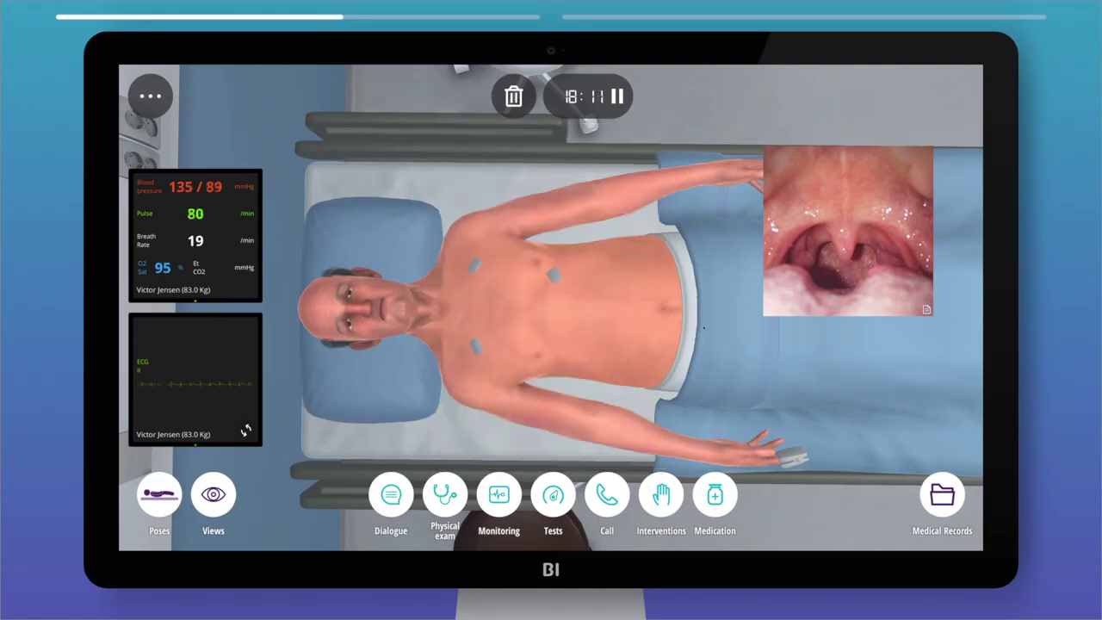
Order a chest X-ray and a 12-lead ECG.
{"action": "left_click", "coordinate": [557, 486]}
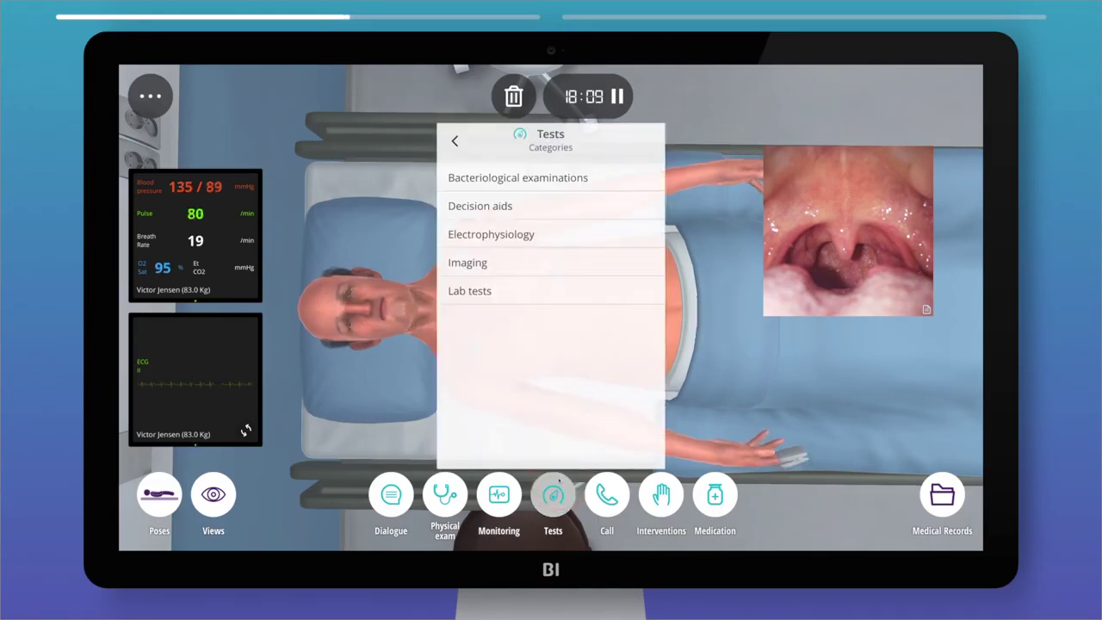
{"action": "left_click", "coordinate": [551, 261]}
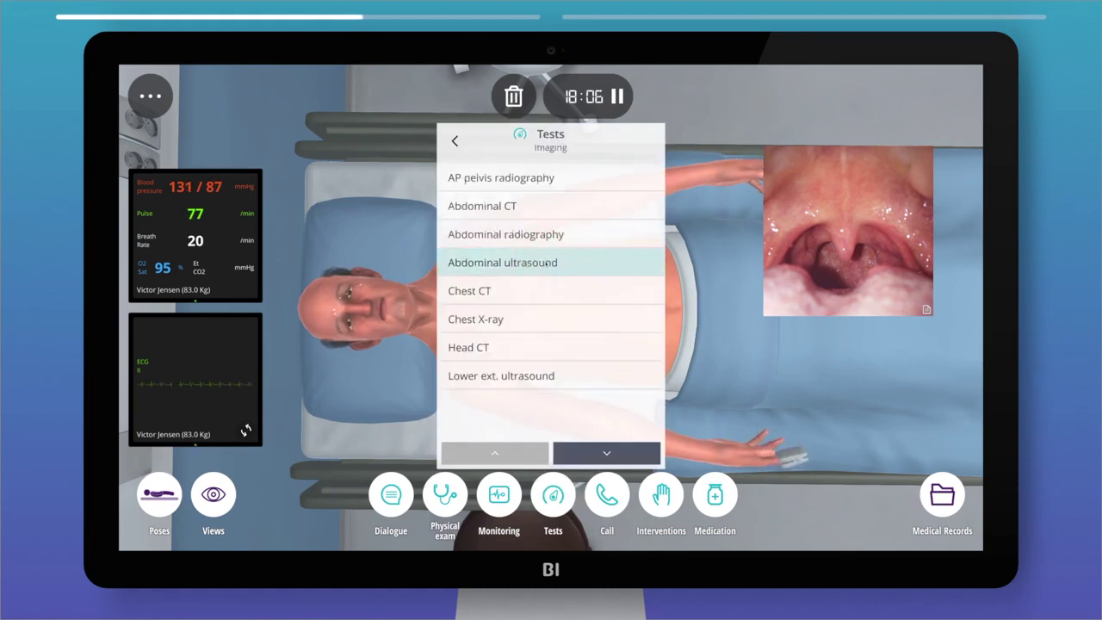
{"action": "left_click", "coordinate": [537, 319]}
{"action": "left_click", "coordinate": [454, 141]}
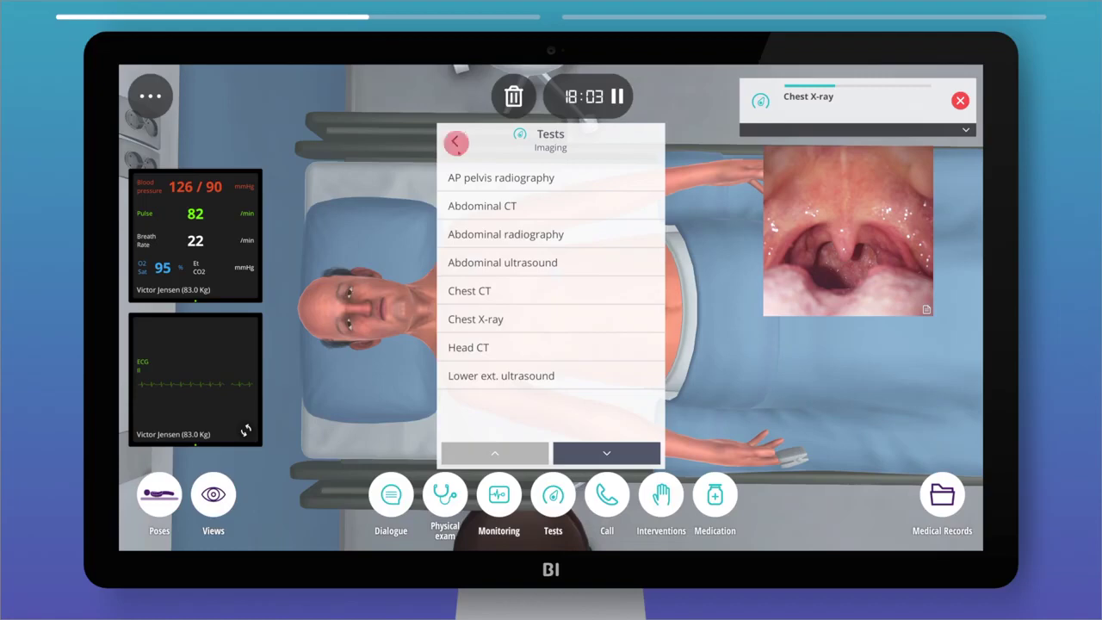
{"action": "left_click", "coordinate": [475, 236]}
{"action": "left_click", "coordinate": [473, 178]}
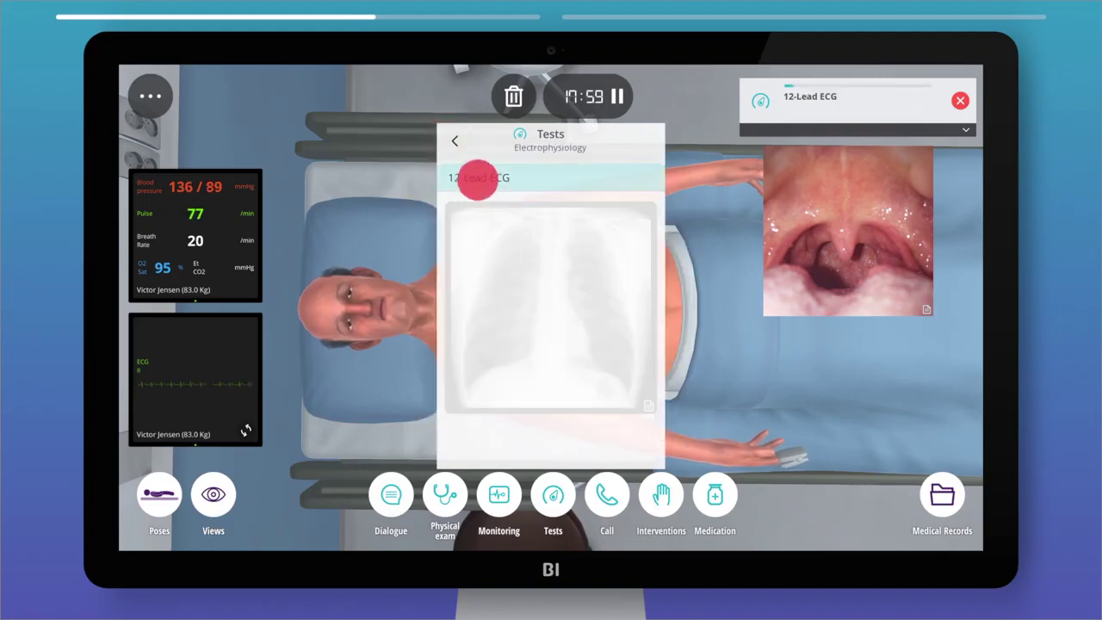
Order the Biochemistry lab panel, review its results, and clear all result cards away.
{"action": "left_click", "coordinate": [456, 140]}
{"action": "left_click", "coordinate": [505, 287]}
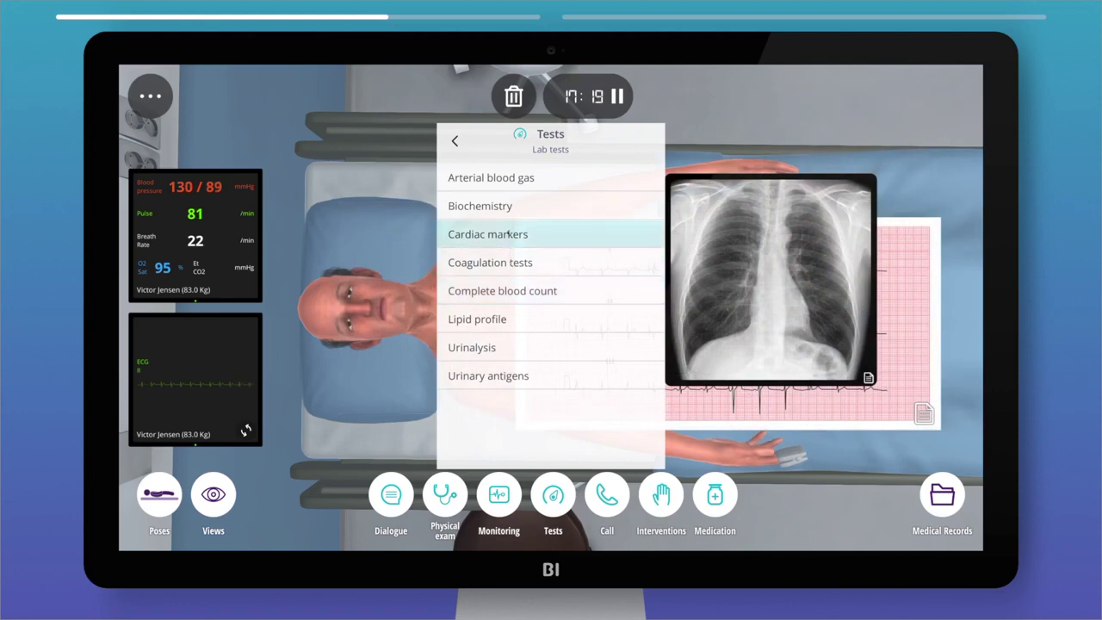
{"action": "left_click", "coordinate": [502, 203]}
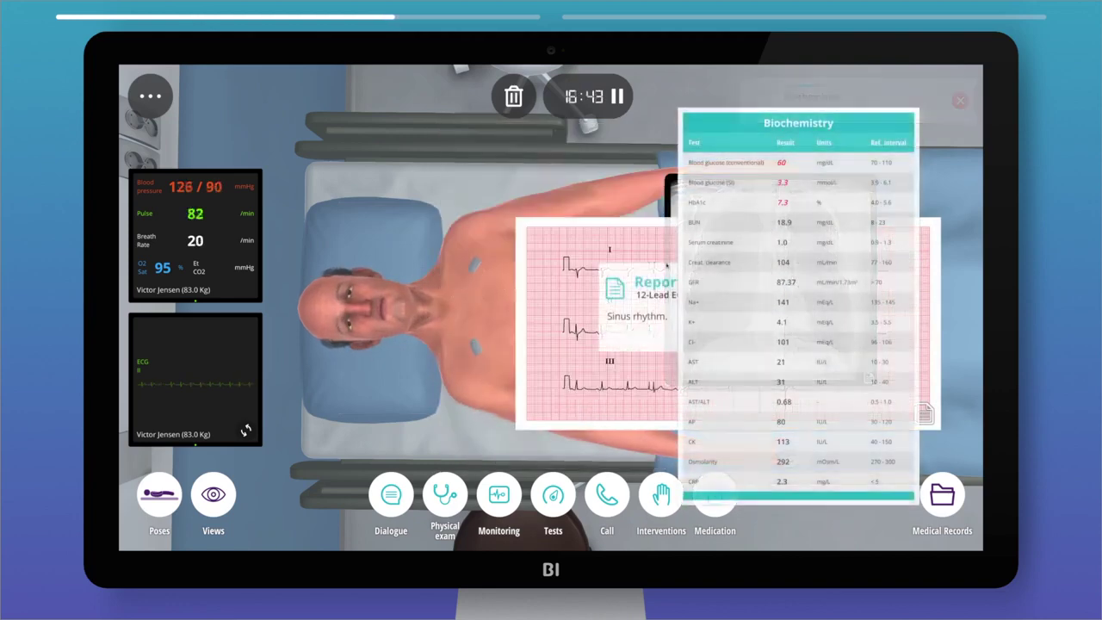
{"action": "left_click", "coordinate": [733, 234]}
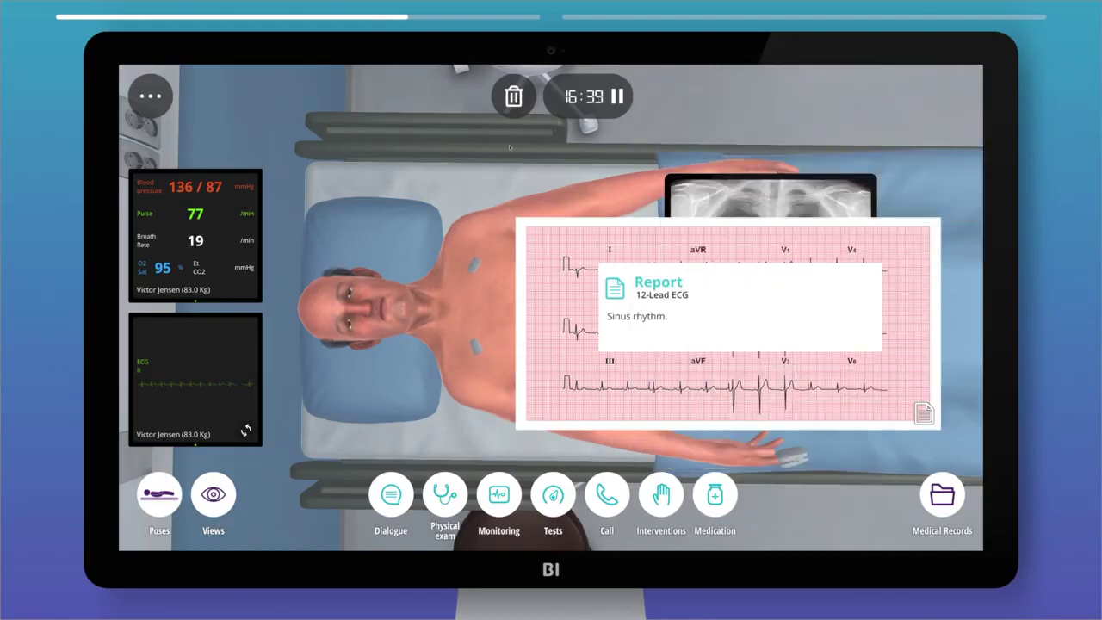
{"action": "left_click", "coordinate": [513, 96]}
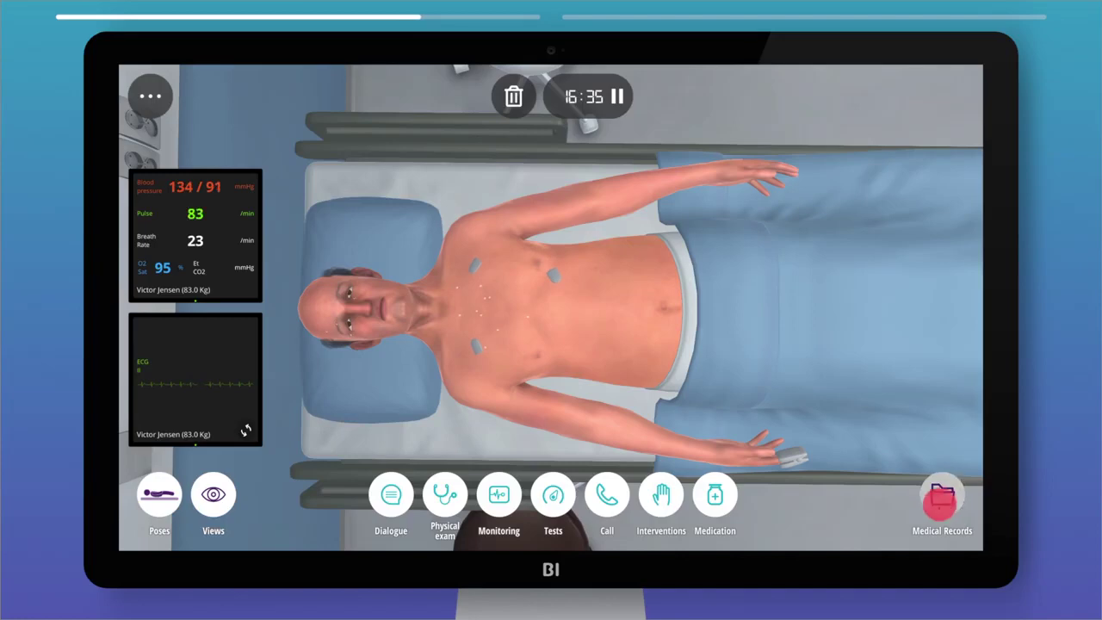
View the chest X-ray and 12-lead ECG tracing in Medical Records, then open the Call categories.
{"action": "left_click", "coordinate": [940, 501]}
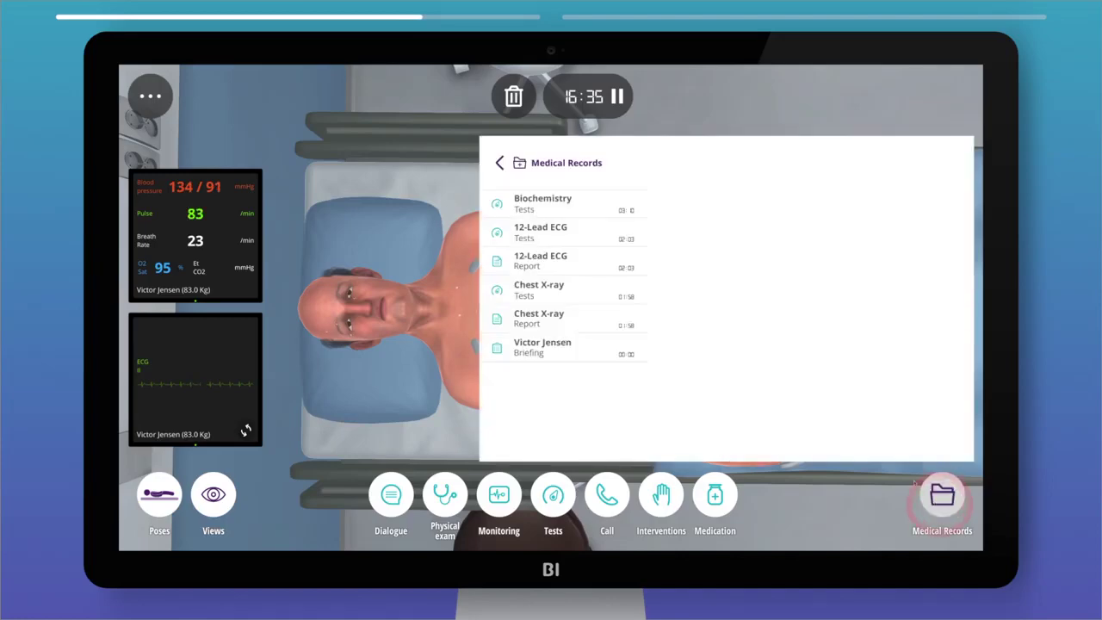
{"action": "left_click", "coordinate": [558, 292]}
{"action": "left_click", "coordinate": [568, 239]}
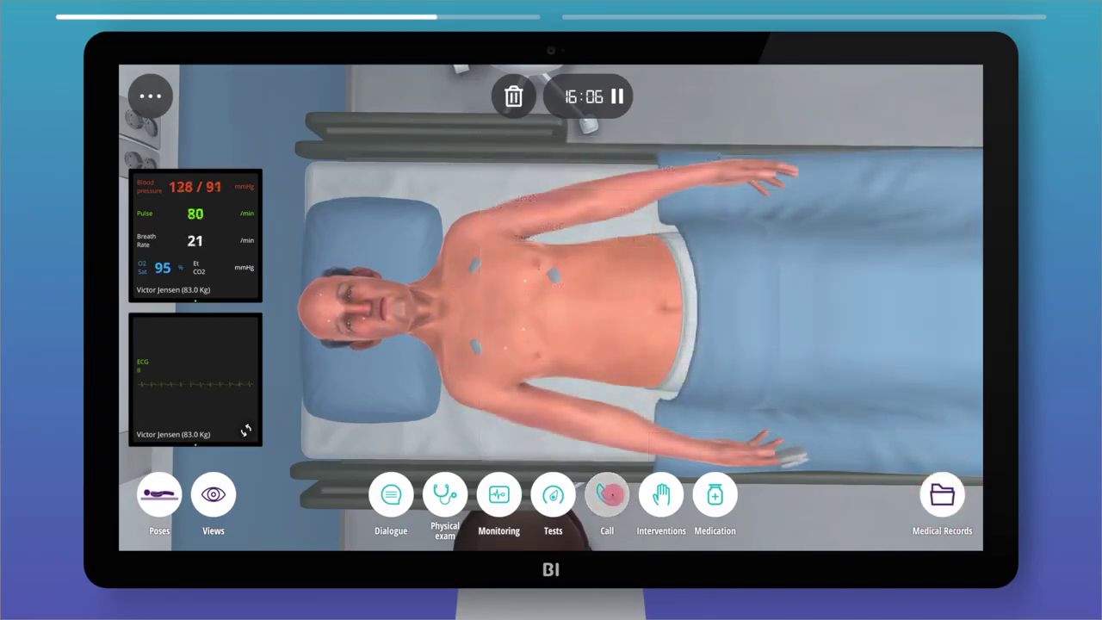
{"action": "left_click", "coordinate": [607, 495]}
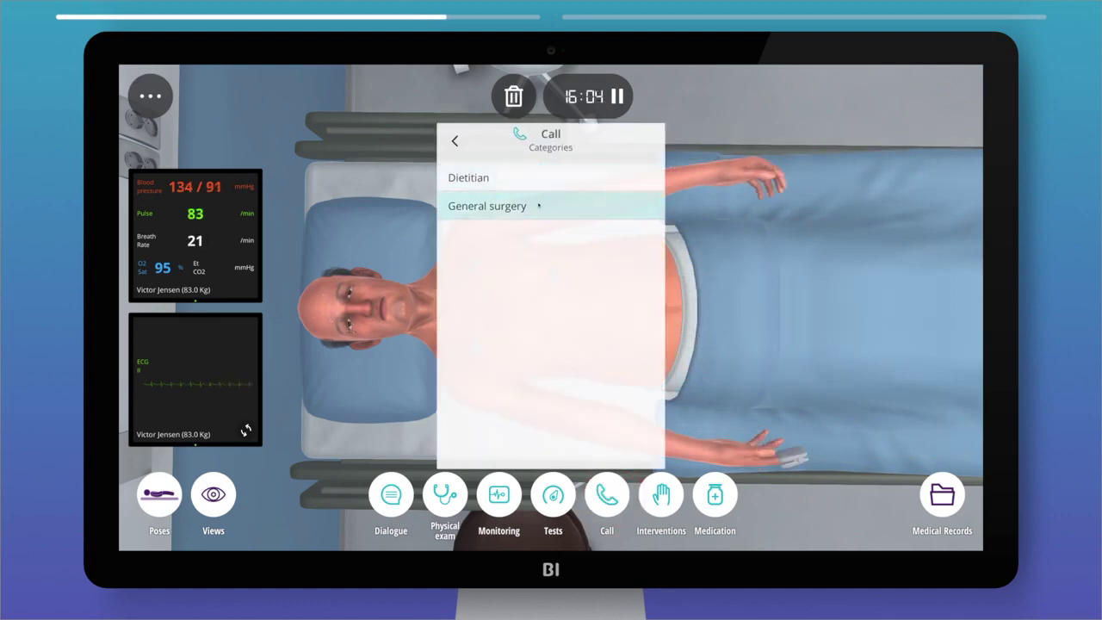
Close the call panel without calling anyone and insert an IV peripheral catheter.
{"action": "left_click", "coordinate": [455, 141]}
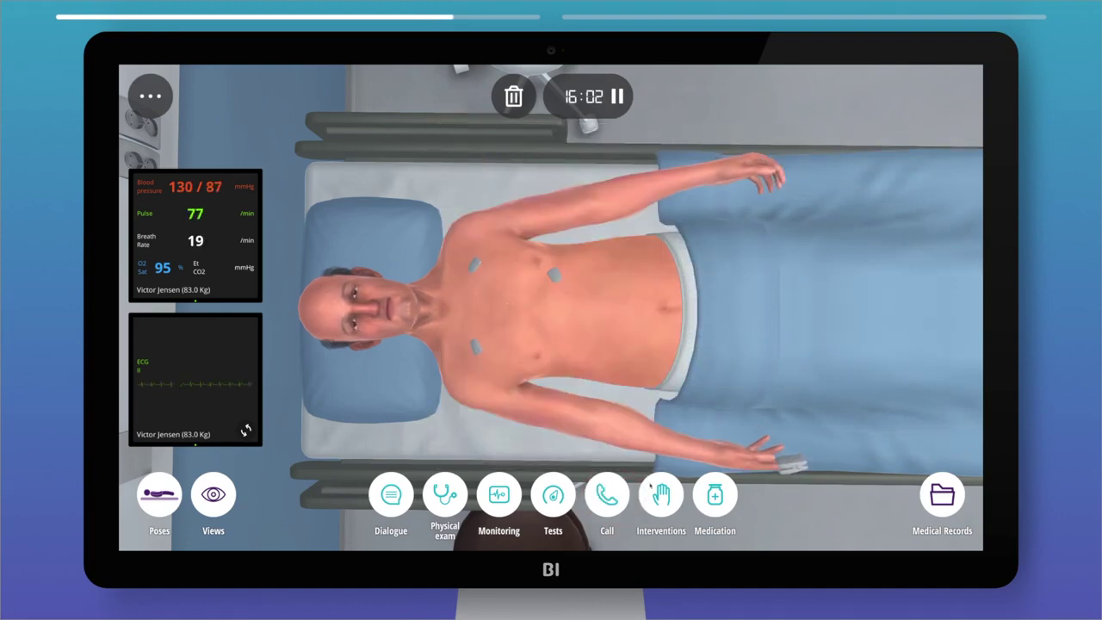
{"action": "left_click", "coordinate": [662, 496]}
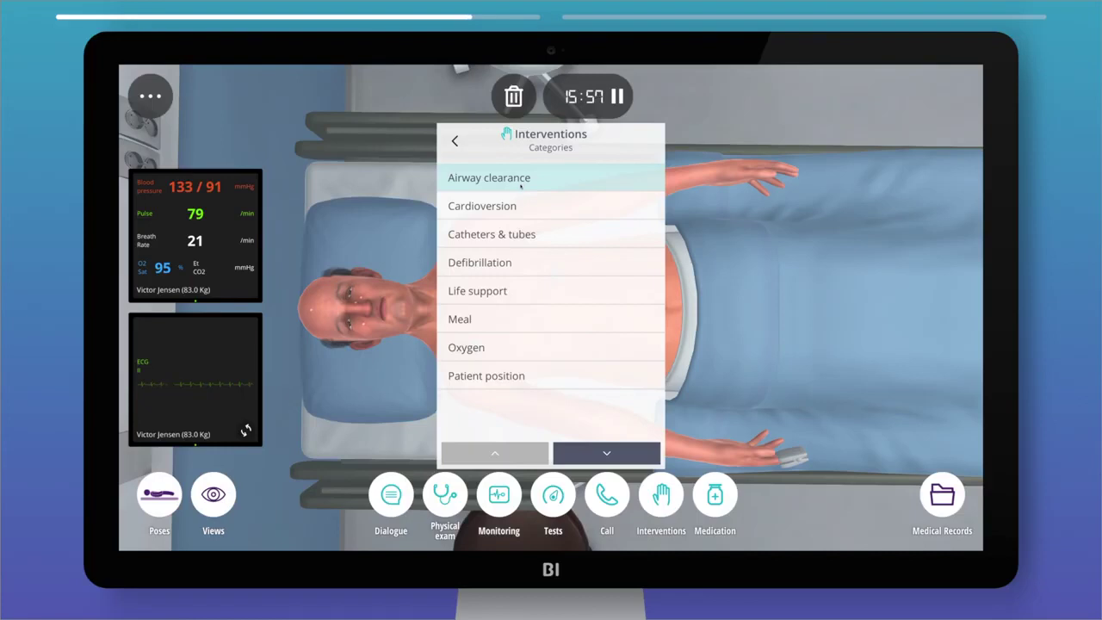
{"action": "left_click", "coordinate": [517, 234]}
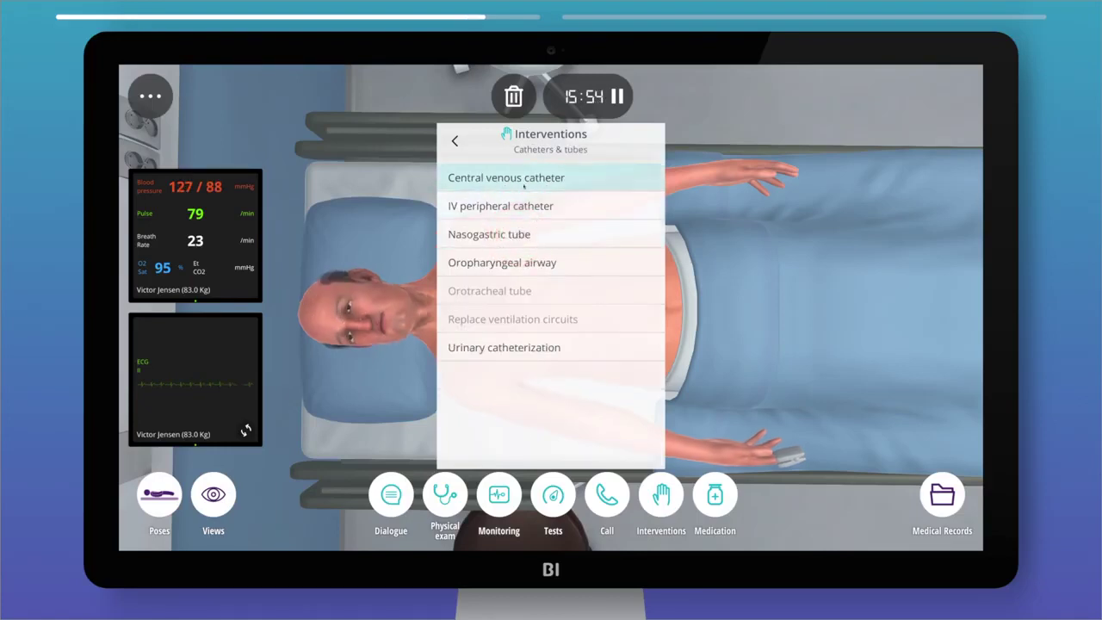
{"action": "left_click", "coordinate": [519, 206]}
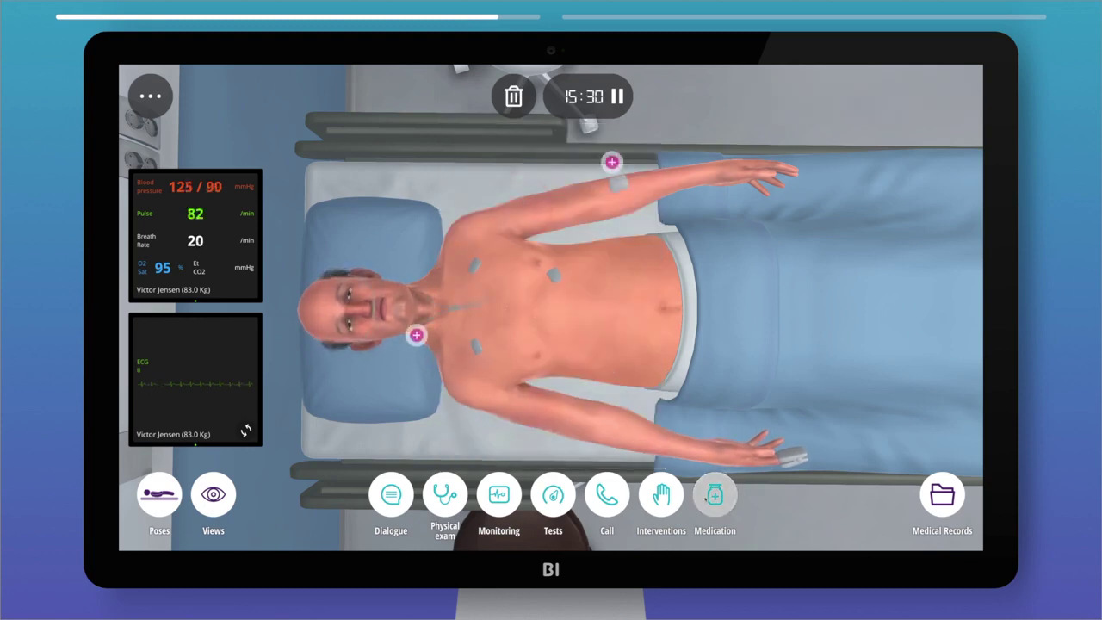
{"action": "left_click", "coordinate": [708, 495]}
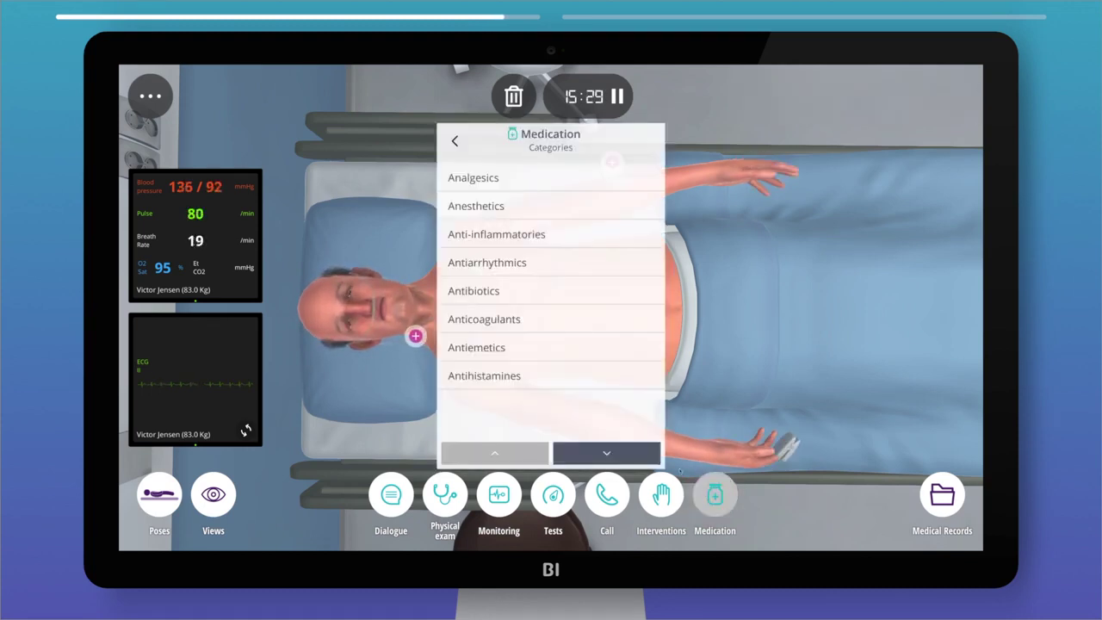
Give a 60 mL intravenous bolus of 30% Glucose from Fluids & Electrolytes.
{"action": "left_click", "coordinate": [571, 445]}
{"action": "left_click", "coordinate": [594, 453]}
{"action": "left_click", "coordinate": [523, 454]}
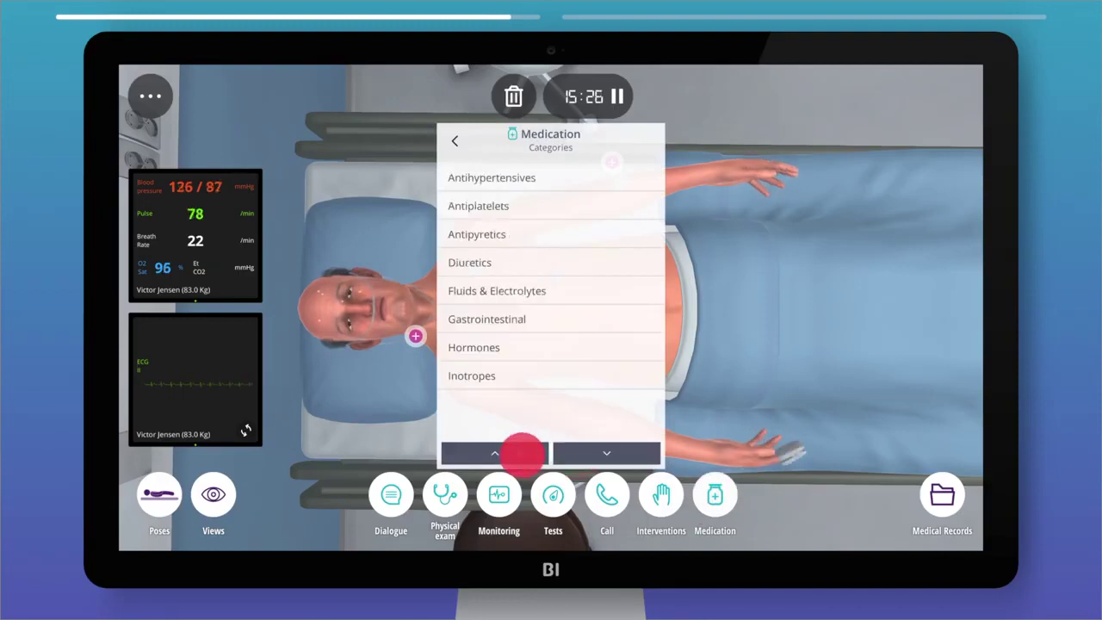
{"action": "left_click", "coordinate": [502, 296]}
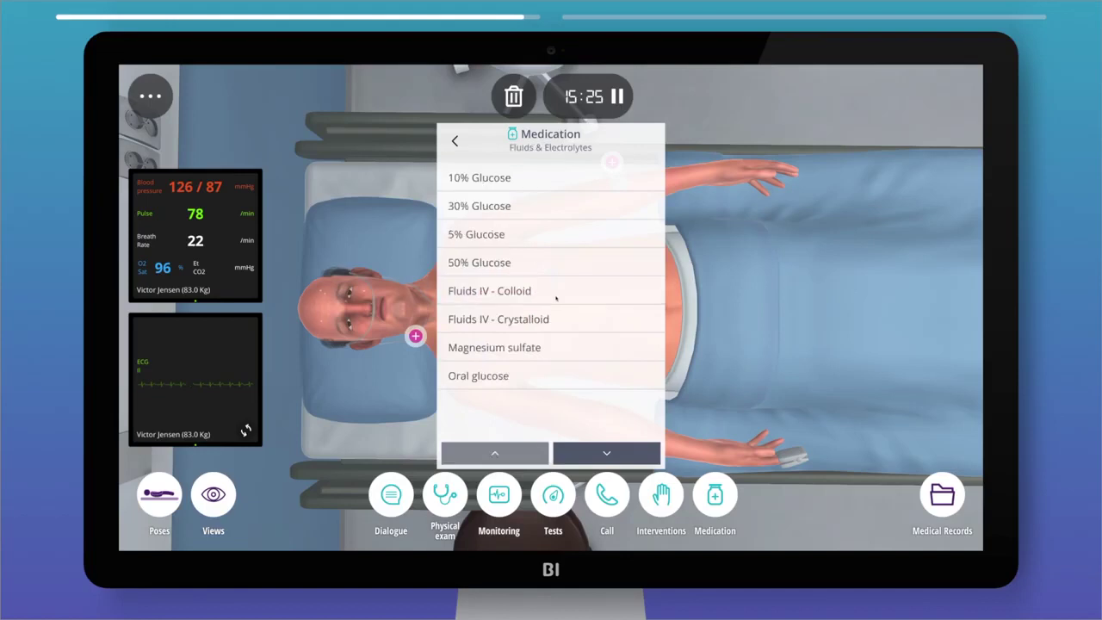
{"action": "left_click", "coordinate": [527, 212]}
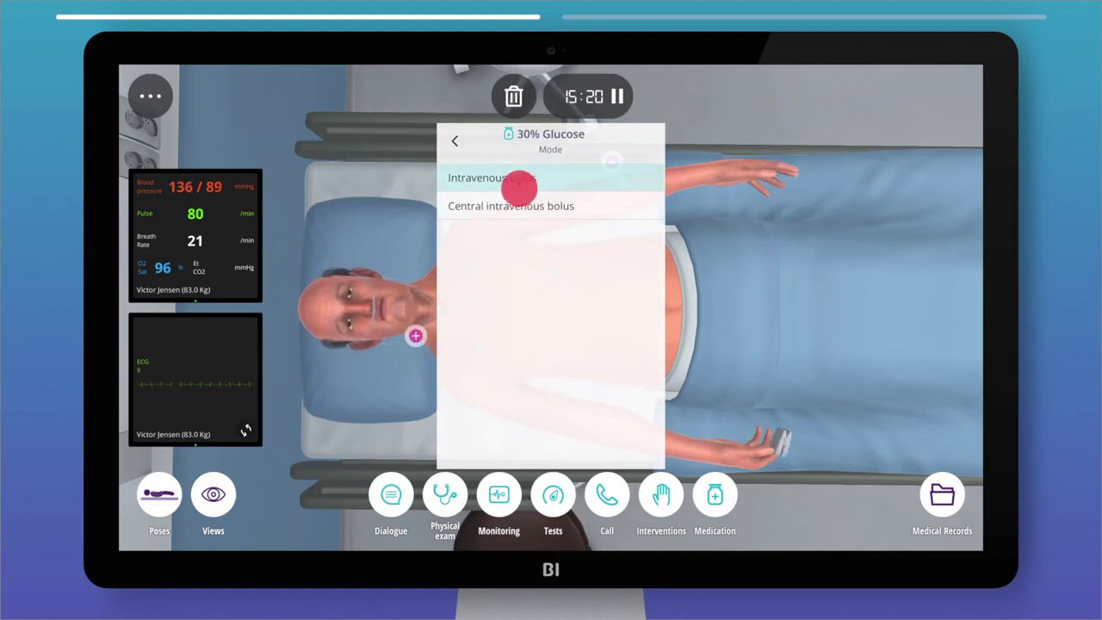
{"action": "left_click", "coordinate": [519, 181]}
{"action": "left_click", "coordinate": [505, 262]}
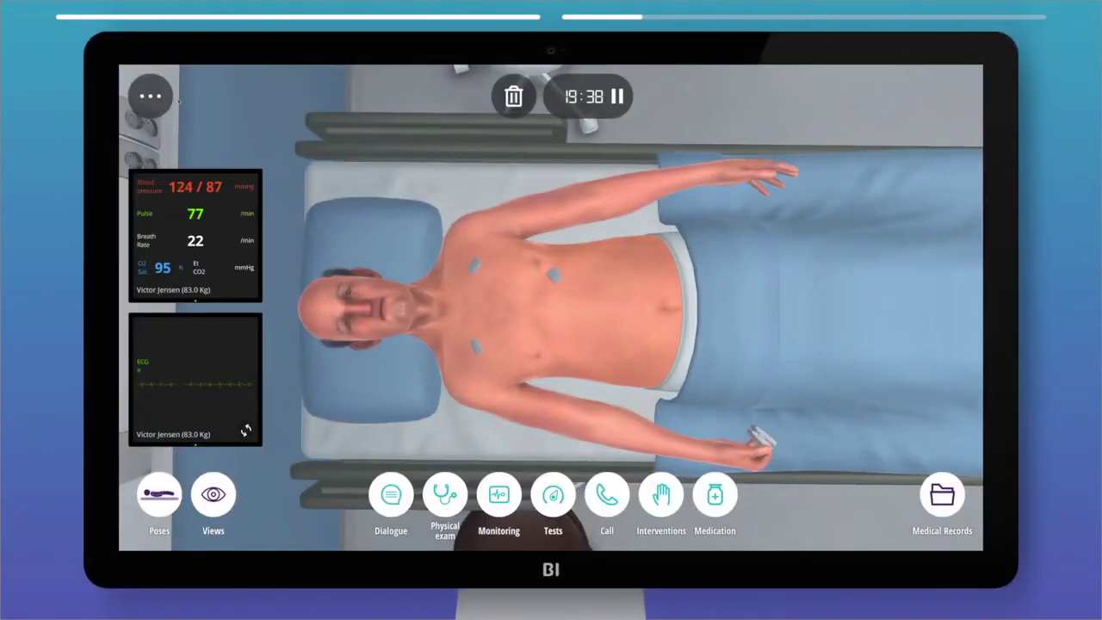
End the simulation and confirm going to the debriefing.
{"action": "left_click", "coordinate": [160, 98]}
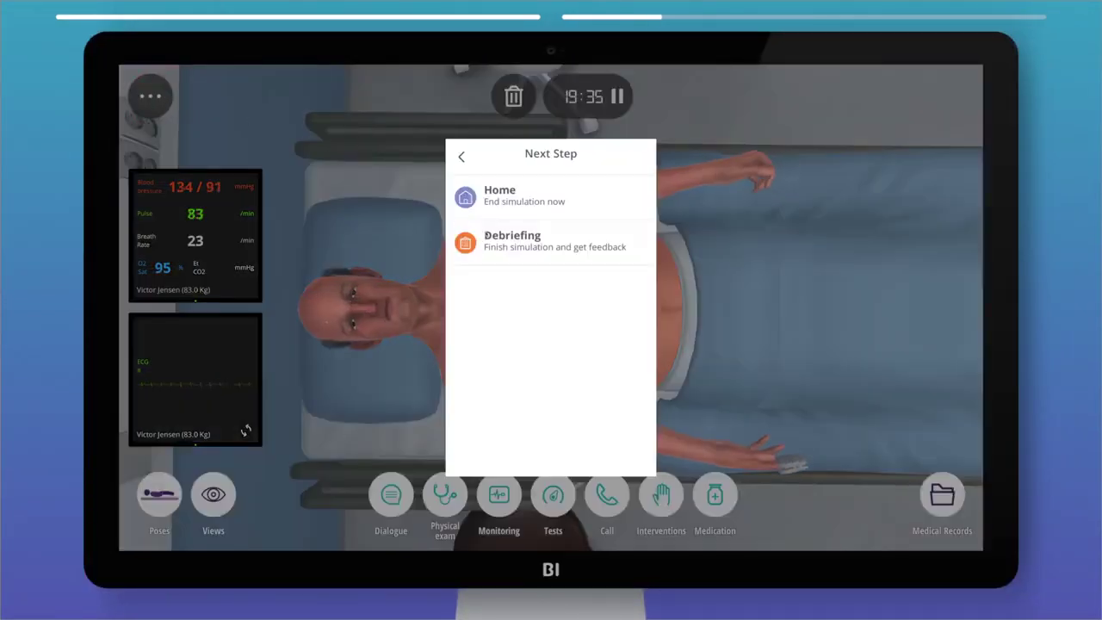
{"action": "left_click", "coordinate": [501, 250]}
{"action": "left_click", "coordinate": [590, 374]}
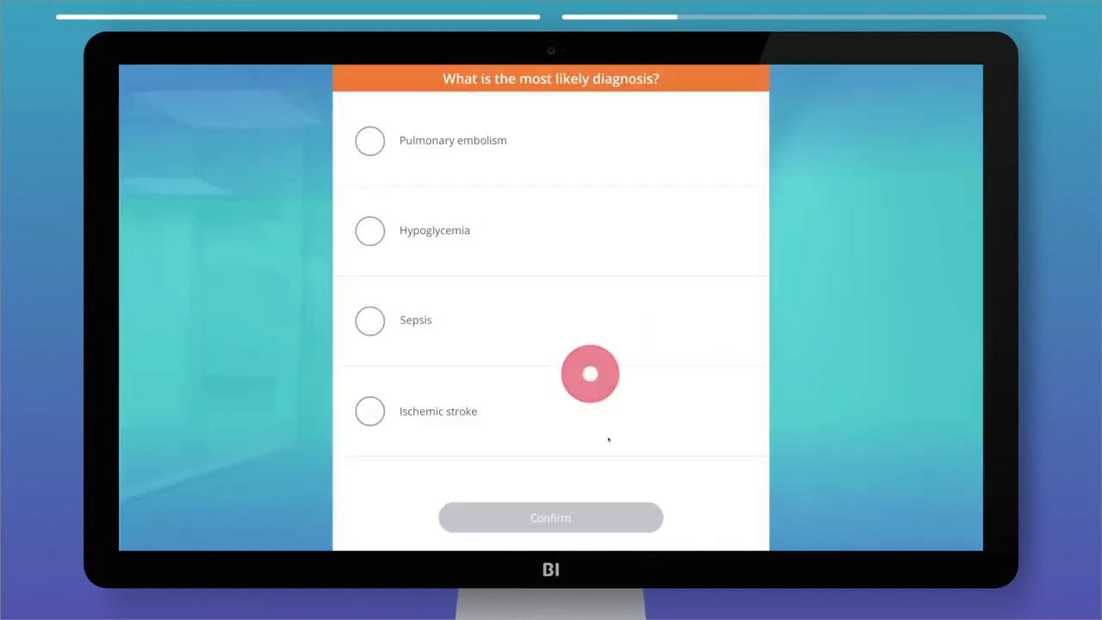
Answer Hypoglycemia as the diagnosis, continue, and skip the Thoughts and Feelings survey.
{"action": "left_click", "coordinate": [377, 235]}
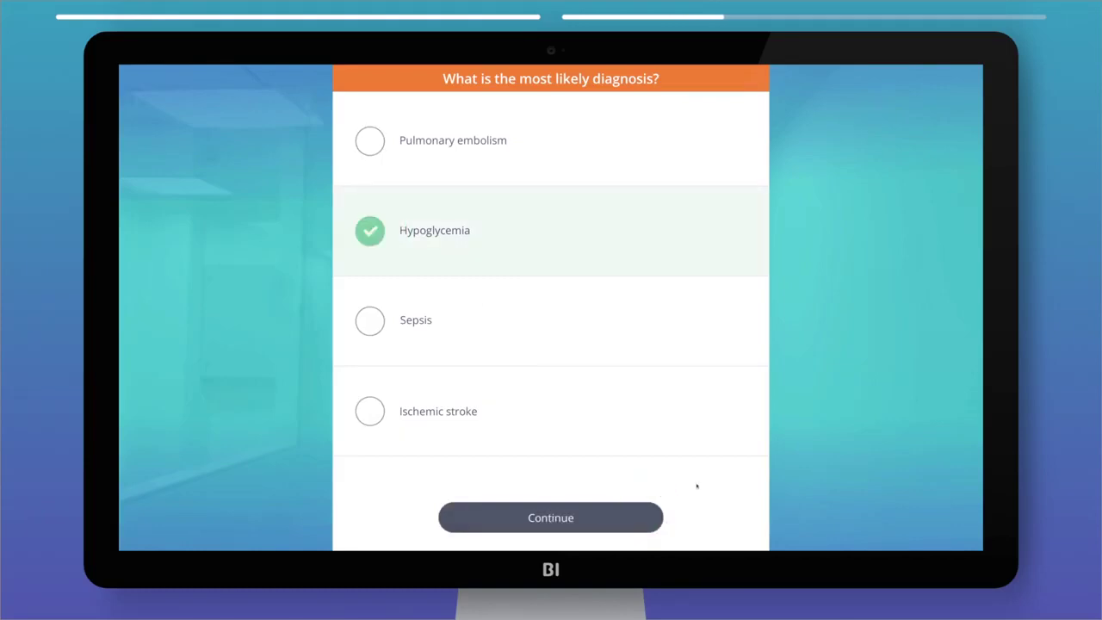
{"action": "left_click", "coordinate": [639, 513]}
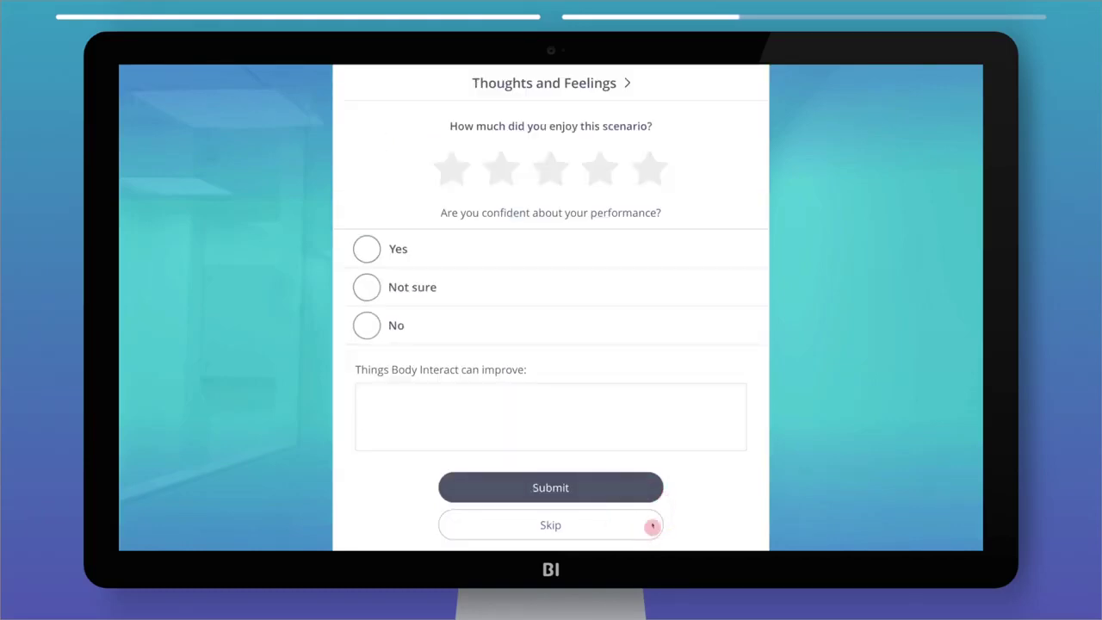
{"action": "left_click", "coordinate": [652, 526]}
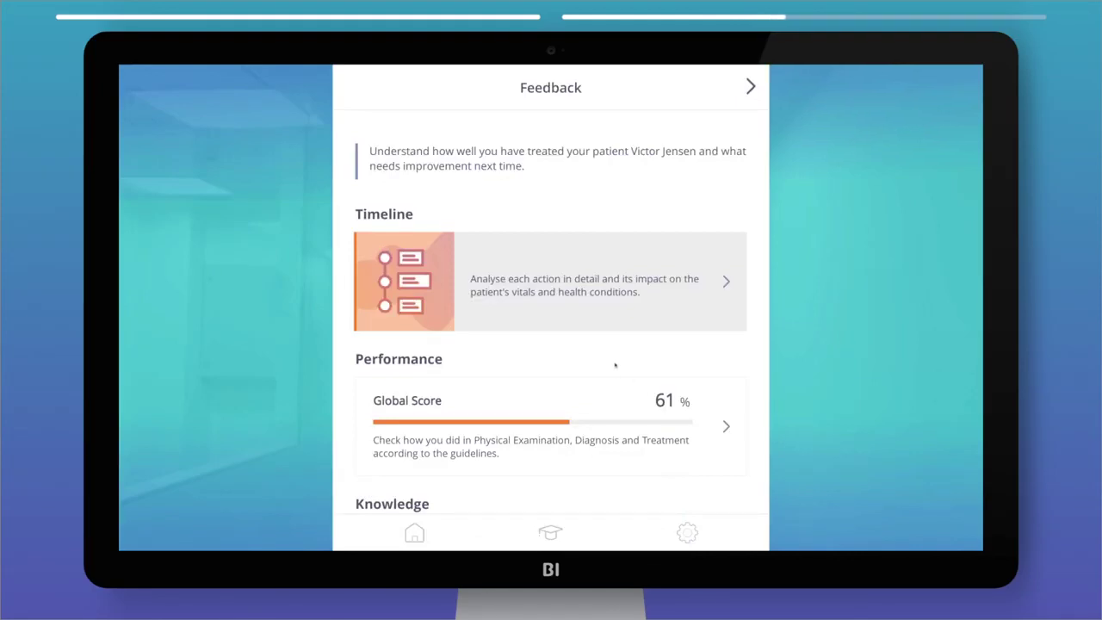
{"action": "left_click", "coordinate": [706, 298]}
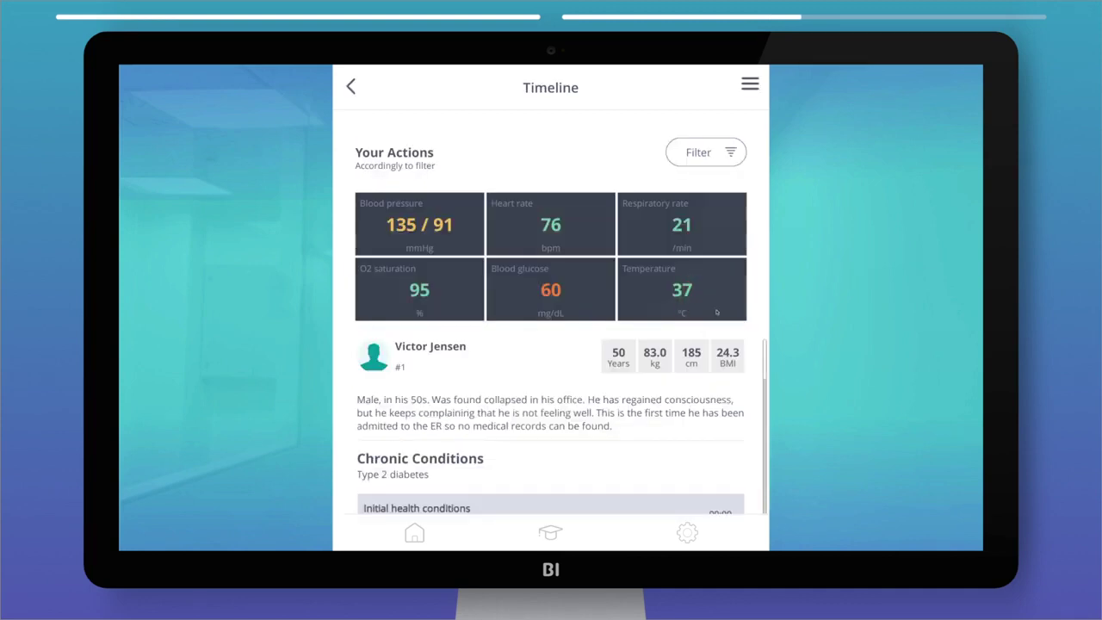
{"action": "scroll", "coordinate": [568, 348], "scroll_direction": "down", "scroll_amount": 3}
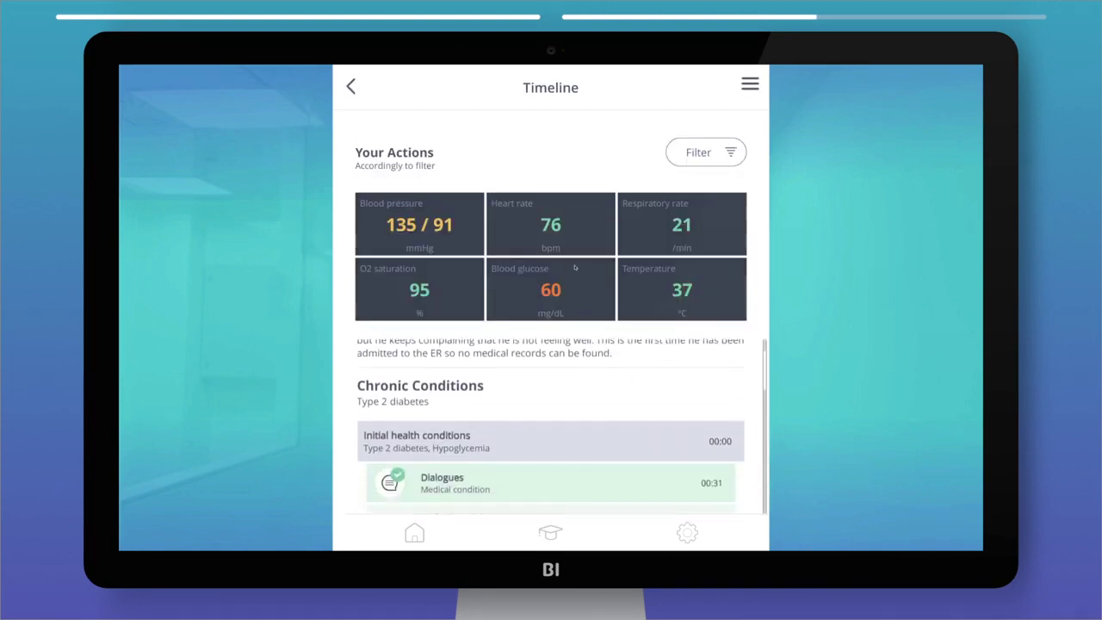
{"action": "scroll", "coordinate": [594, 480], "scroll_direction": "down", "scroll_amount": 5}
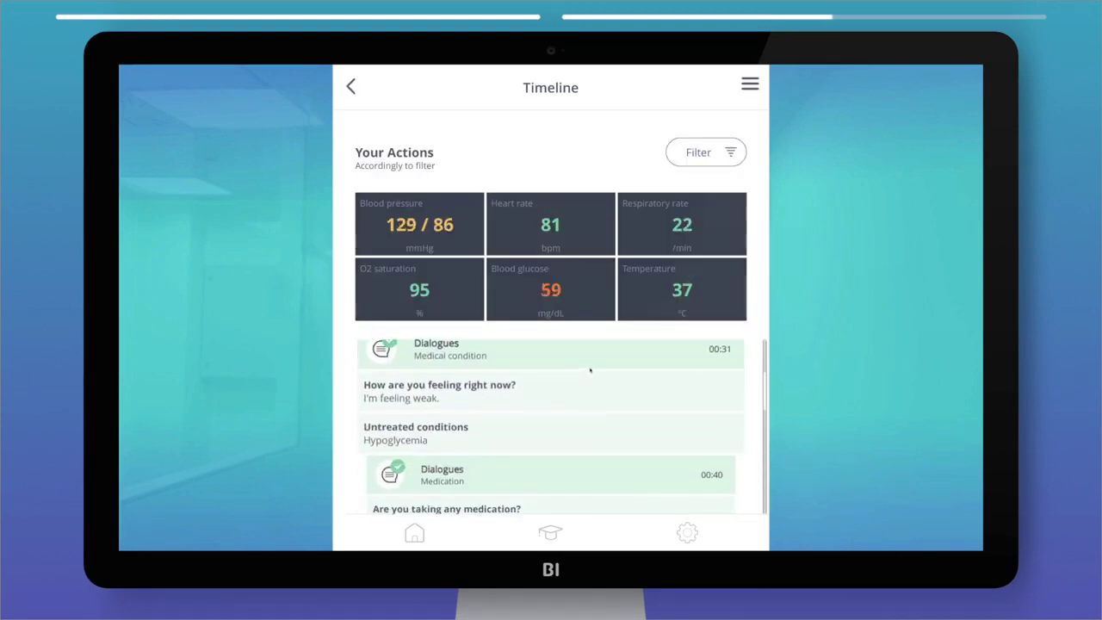
{"action": "left_click", "coordinate": [349, 87]}
{"action": "scroll", "coordinate": [349, 89], "scroll_direction": "down", "scroll_amount": 2}
{"action": "left_click", "coordinate": [728, 321]}
{"action": "left_click", "coordinate": [727, 326]}
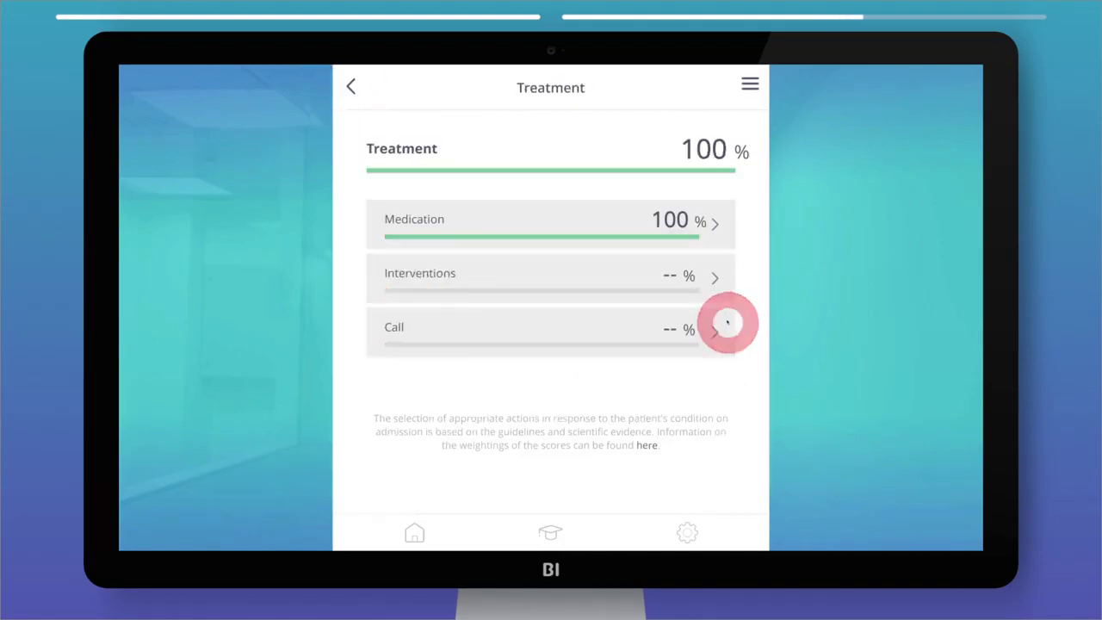
{"action": "left_click", "coordinate": [714, 226]}
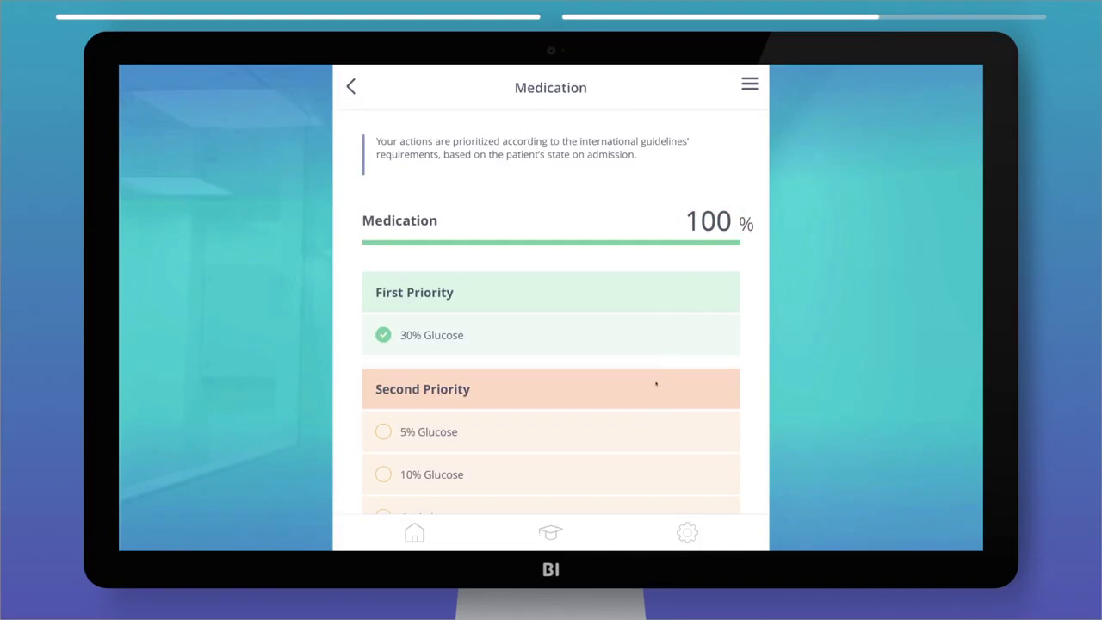
{"action": "scroll", "coordinate": [635, 278], "scroll_direction": "down", "scroll_amount": 3}
{"action": "scroll", "coordinate": [615, 356], "scroll_direction": "down", "scroll_amount": 2}
{"action": "scroll", "coordinate": [613, 315], "scroll_direction": "up", "scroll_amount": 3}
{"action": "left_click", "coordinate": [352, 87]}
{"action": "left_click", "coordinate": [353, 88]}
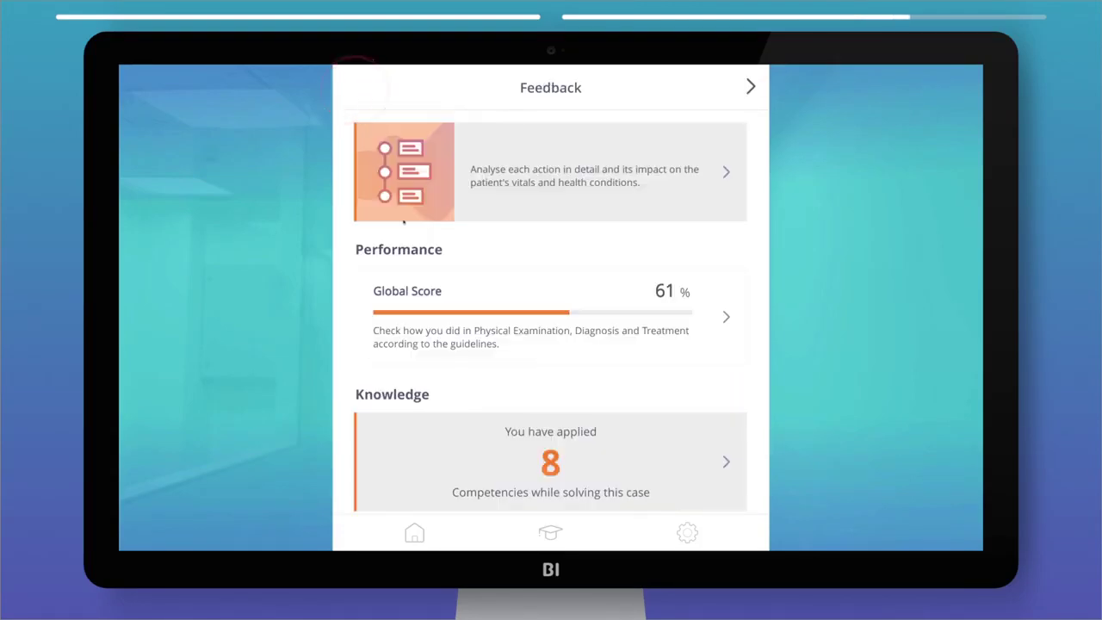
Browse the applied competencies on the Feedback page, then continue to the Take-Home Messages.
{"action": "left_click_drag", "start_coordinate": [529, 399], "coordinate": [529, 312]}
{"action": "left_click", "coordinate": [592, 390]}
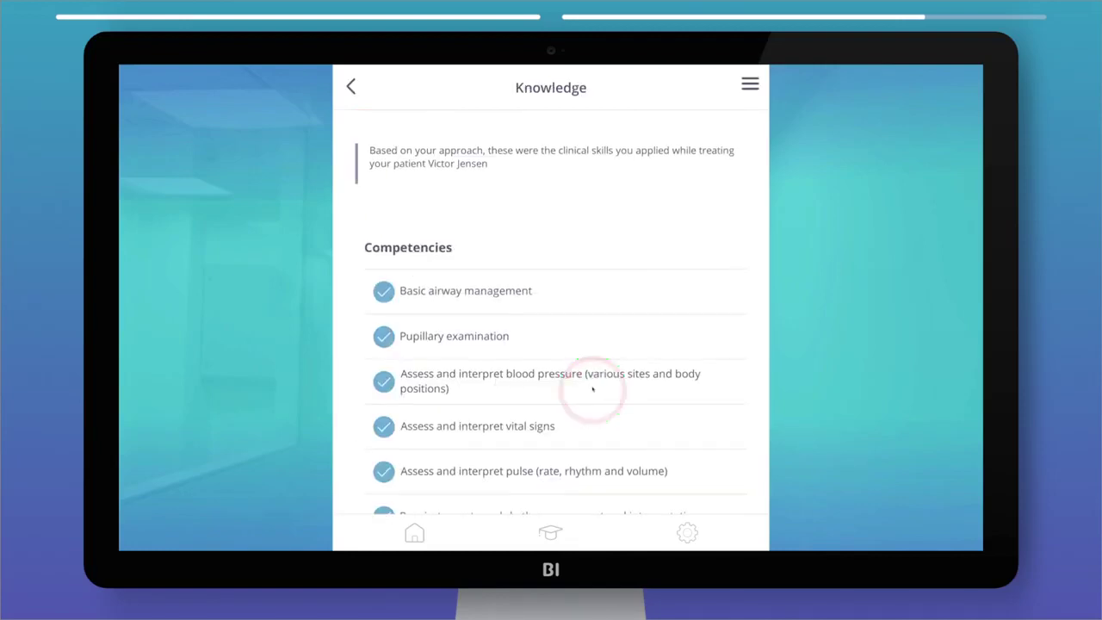
{"action": "left_click_drag", "start_coordinate": [594, 410], "coordinate": [595, 312]}
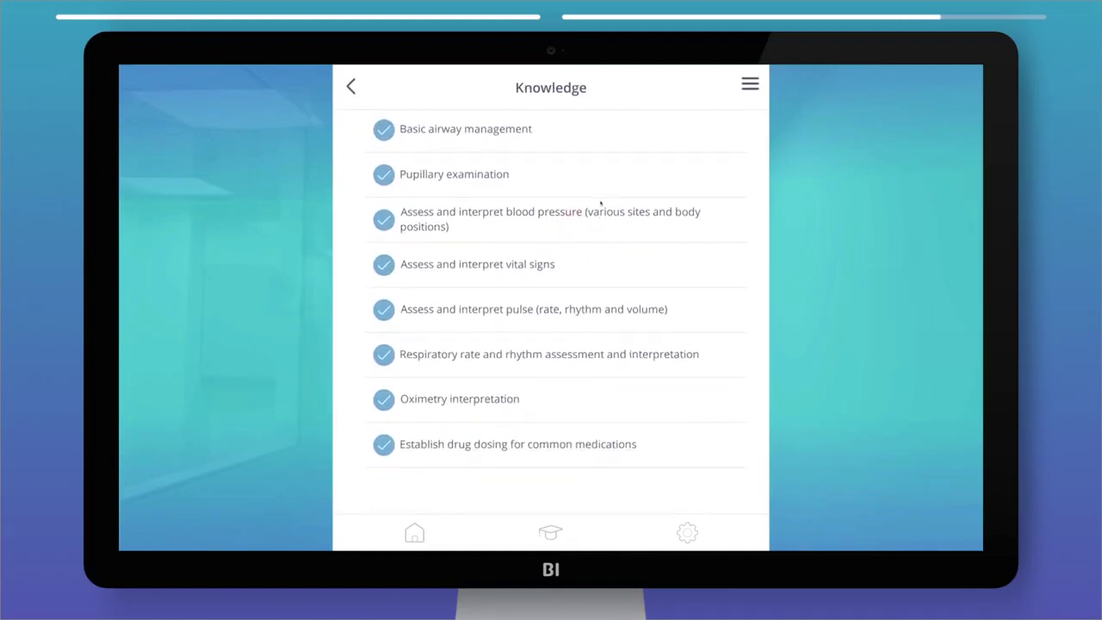
{"action": "left_click", "coordinate": [354, 88]}
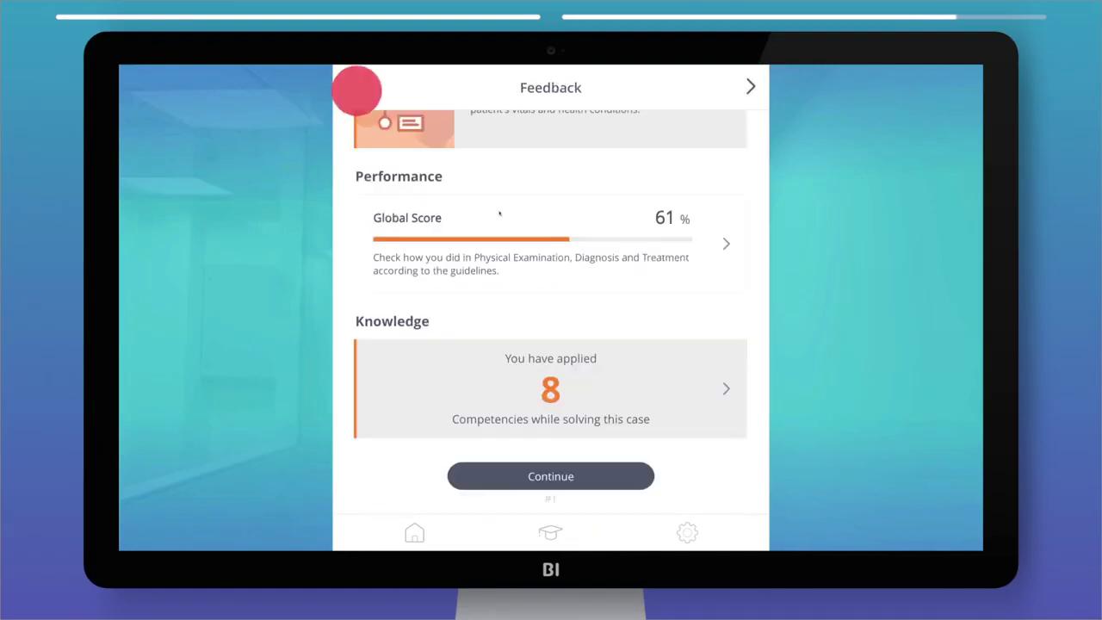
{"action": "left_click", "coordinate": [612, 479]}
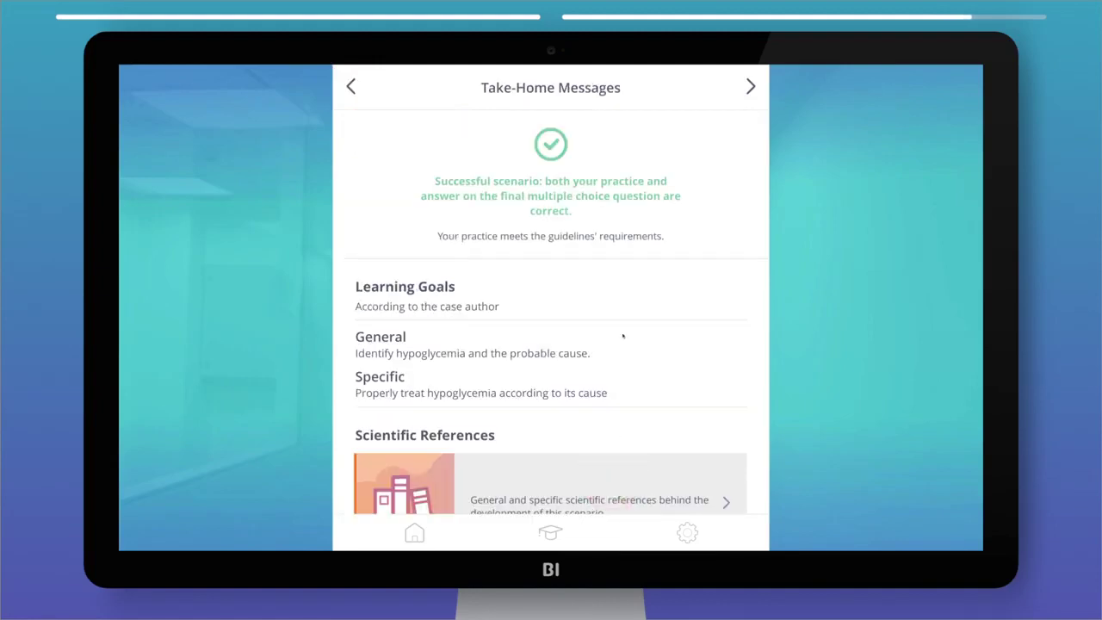